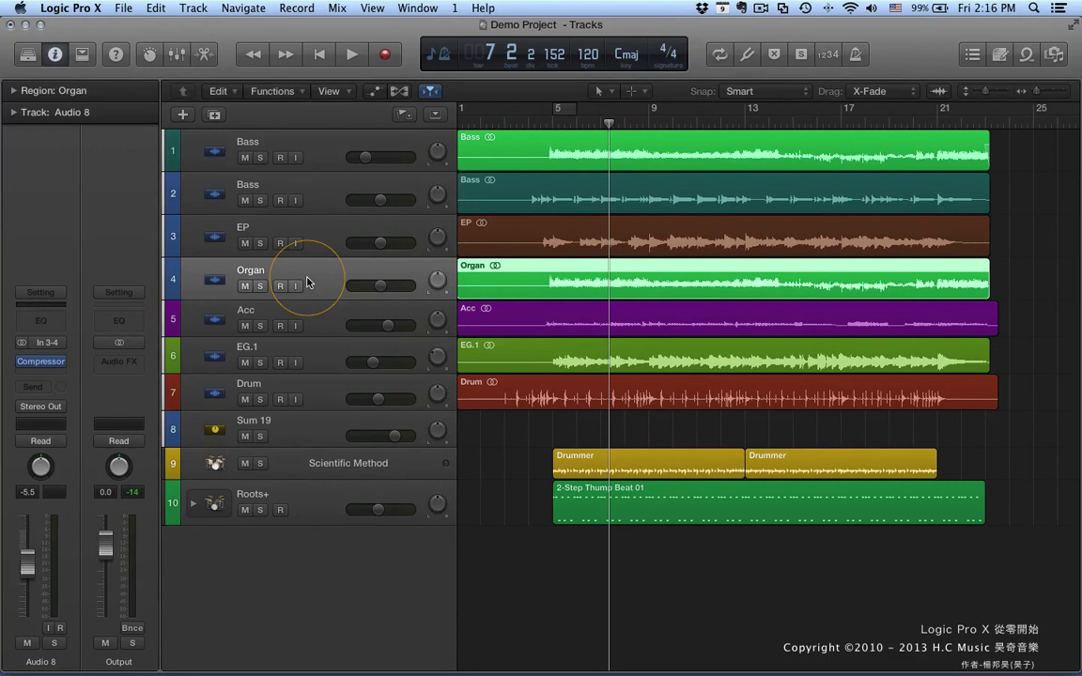
pyautogui.click(285, 93)
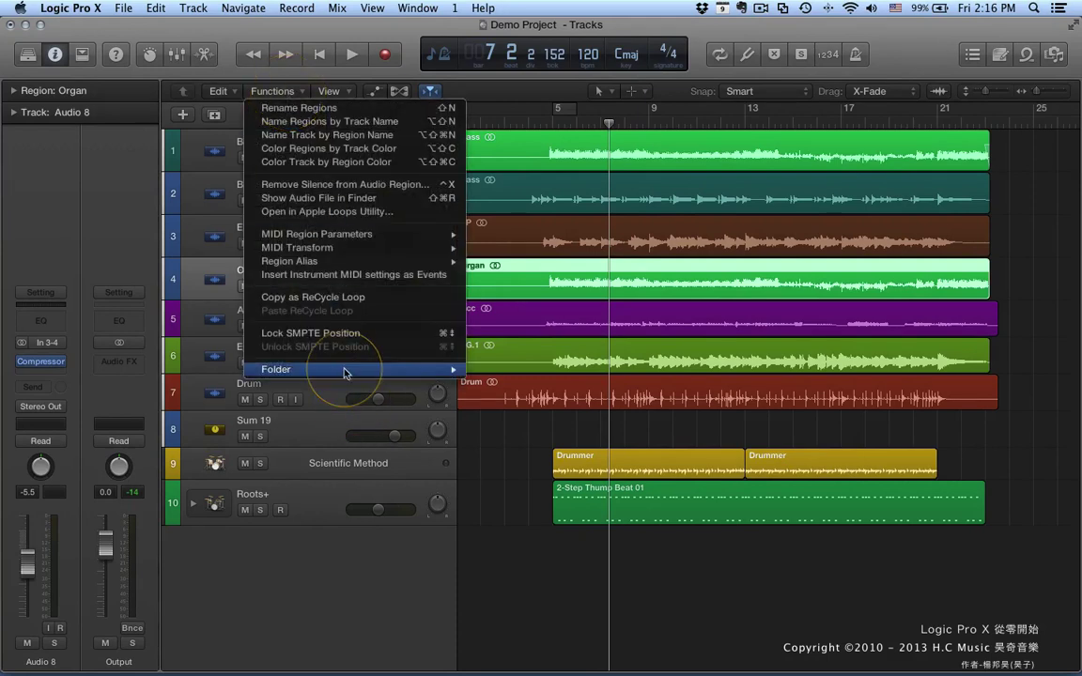
pyautogui.moveTo(343, 373)
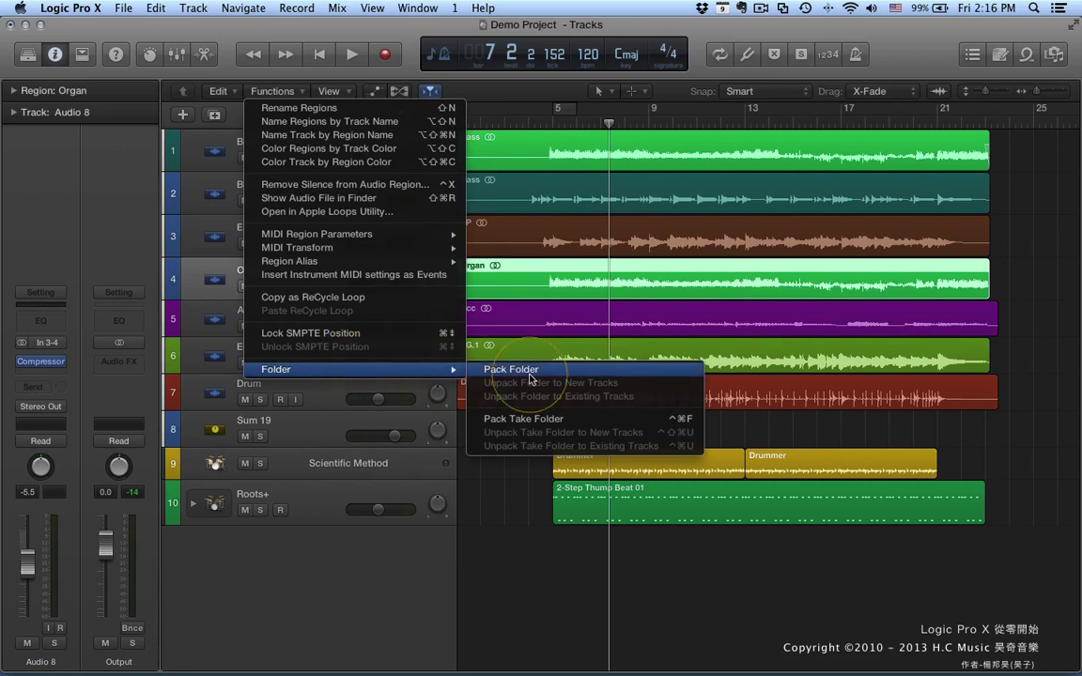
pyautogui.click(315, 533)
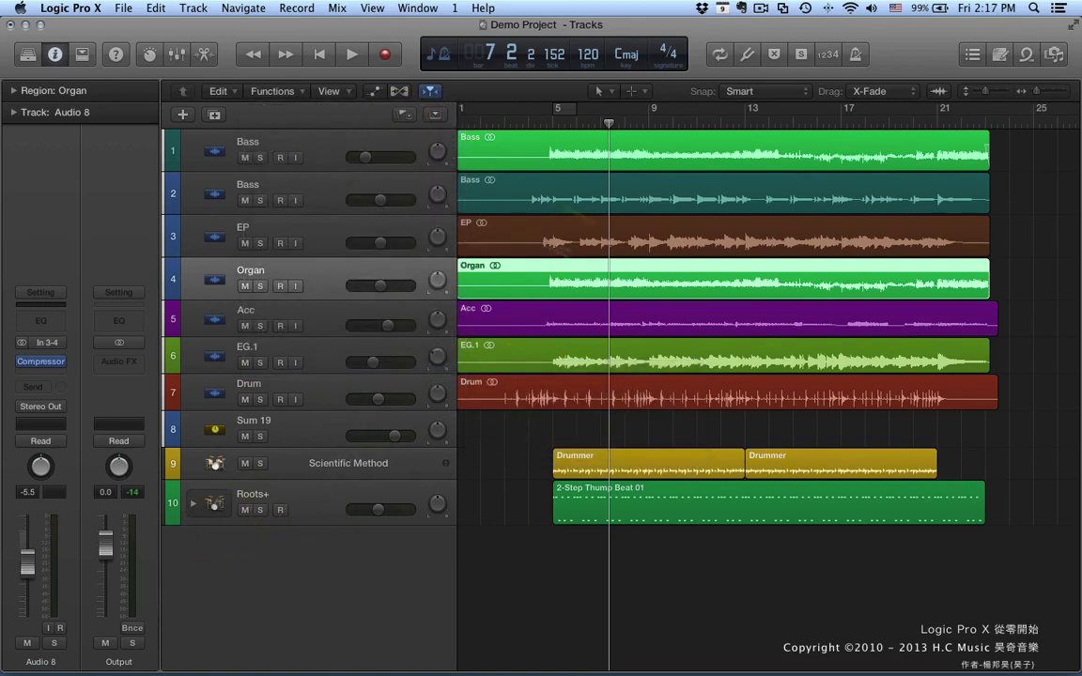
pyautogui.hscroll(5, 587, 262)
pyautogui.hscroll(-6, 584, 263)
pyautogui.click(500, 146)
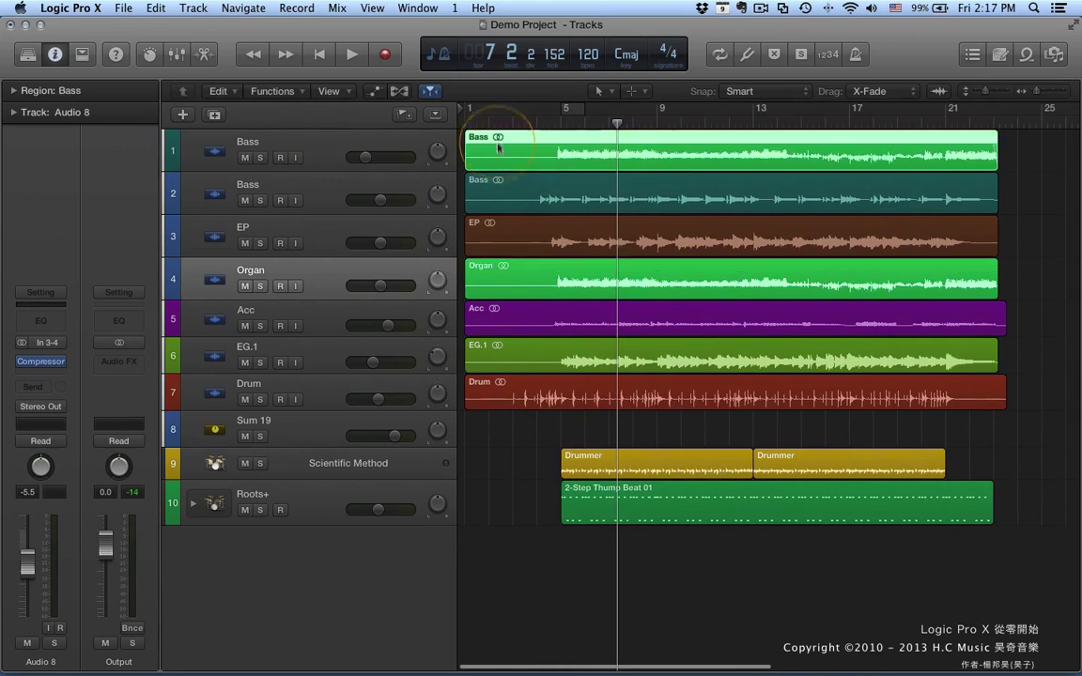
pyautogui.click(528, 232)
pyautogui.click(523, 191)
pyautogui.click(326, 393)
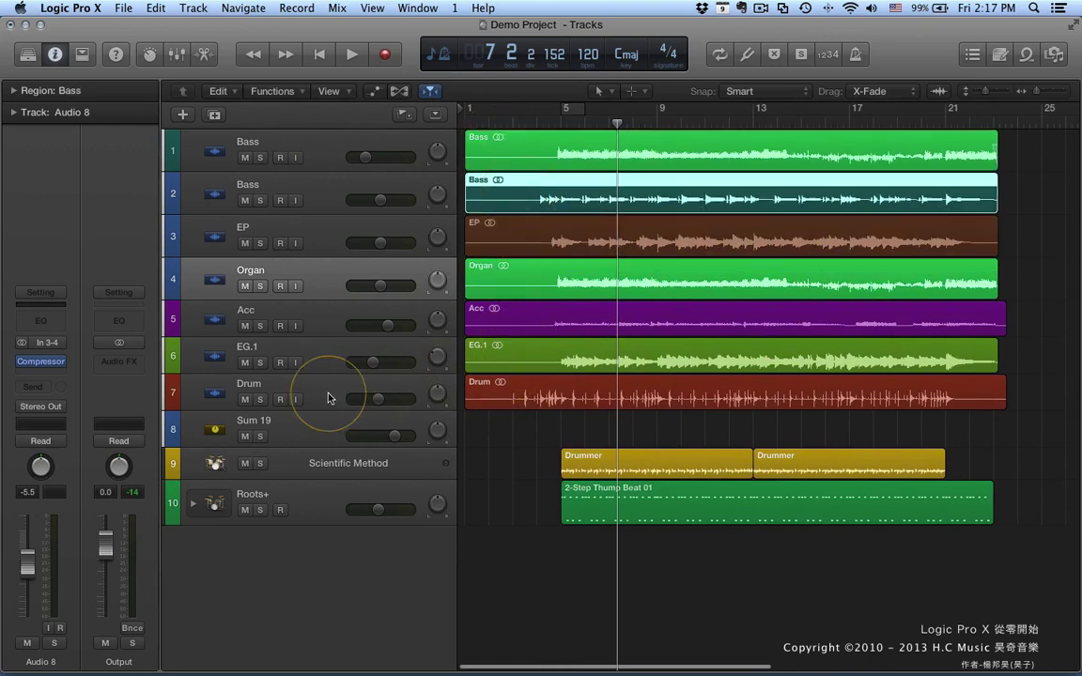
pyautogui.click(575, 143)
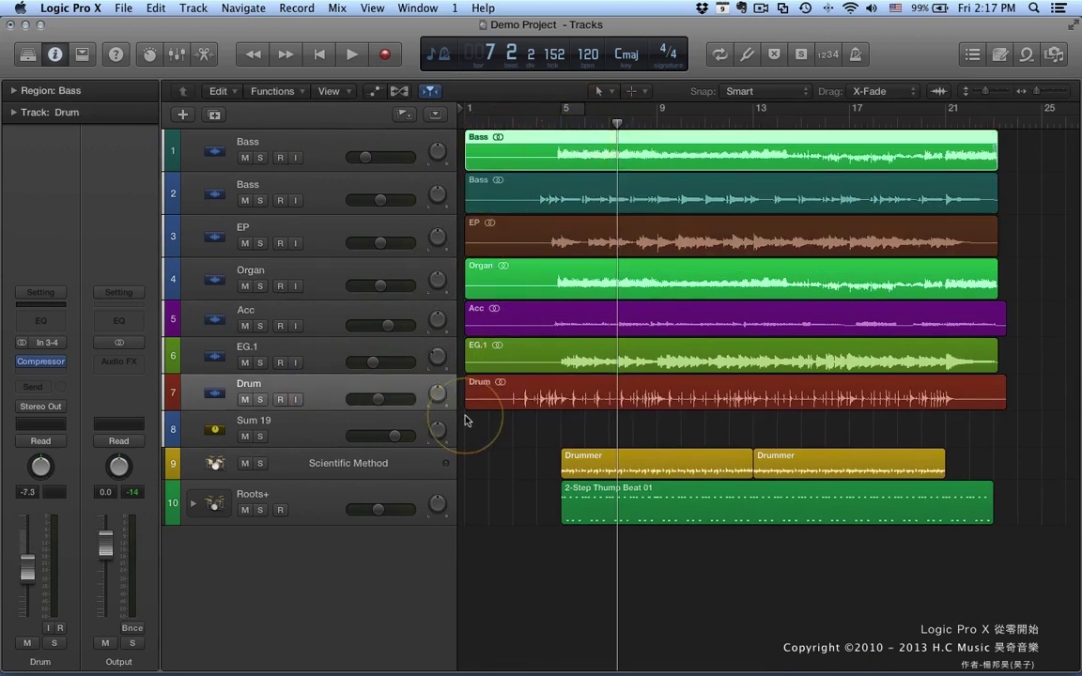
# - Pack the seven audio regions, from the first Bass to Drum, into a folder
pyautogui.moveTo(498, 437); pyautogui.dragTo(831, 156)
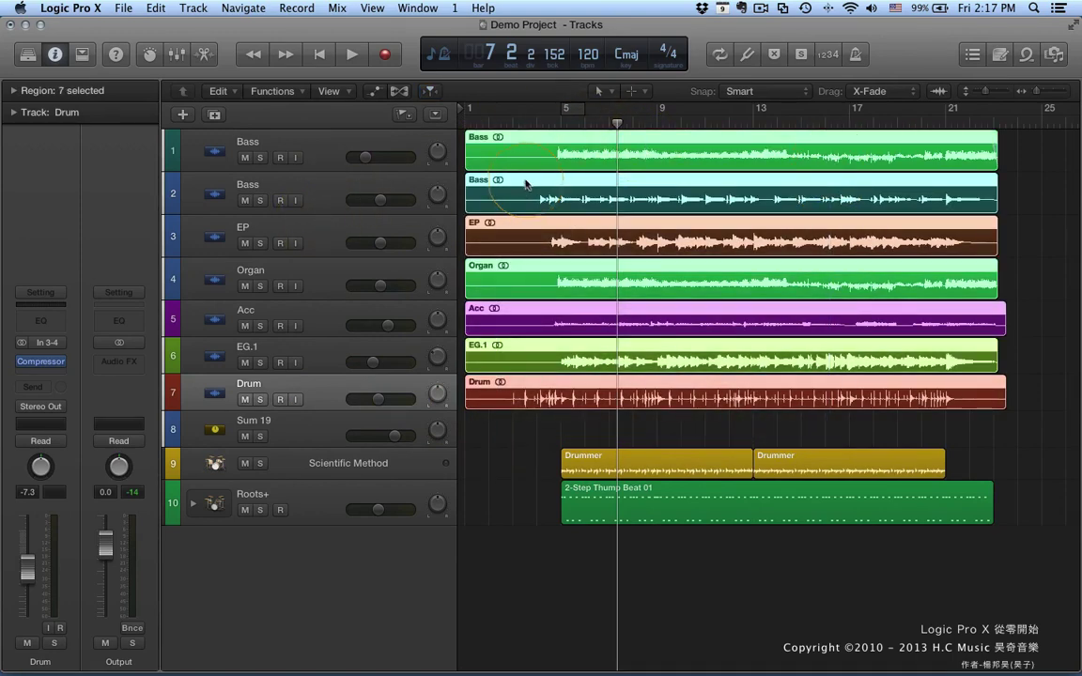
pyautogui.click(316, 144)
pyautogui.keyDown('shift'); pyautogui.click(319, 396); pyautogui.keyUp('shift')
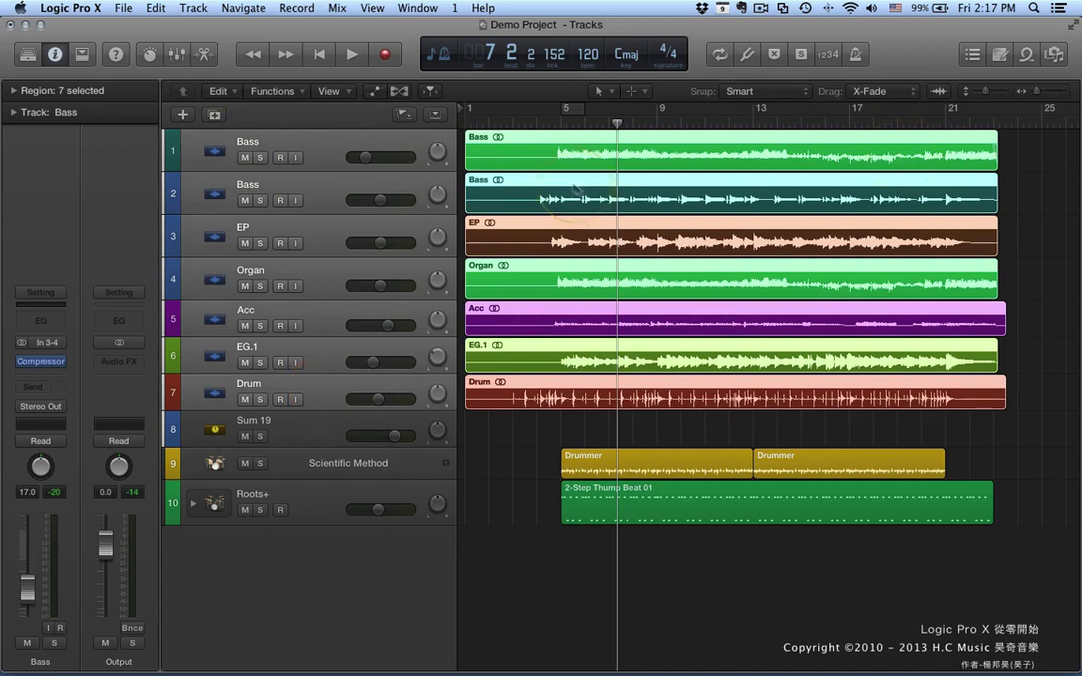
pyautogui.click(286, 94)
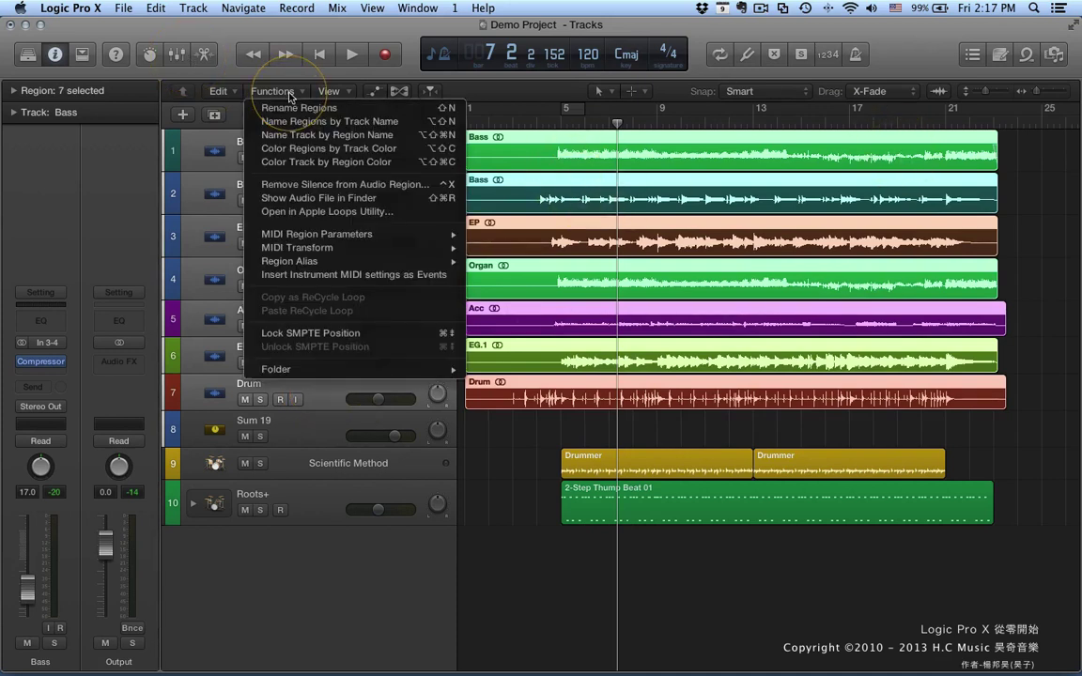
pyautogui.click(396, 371)
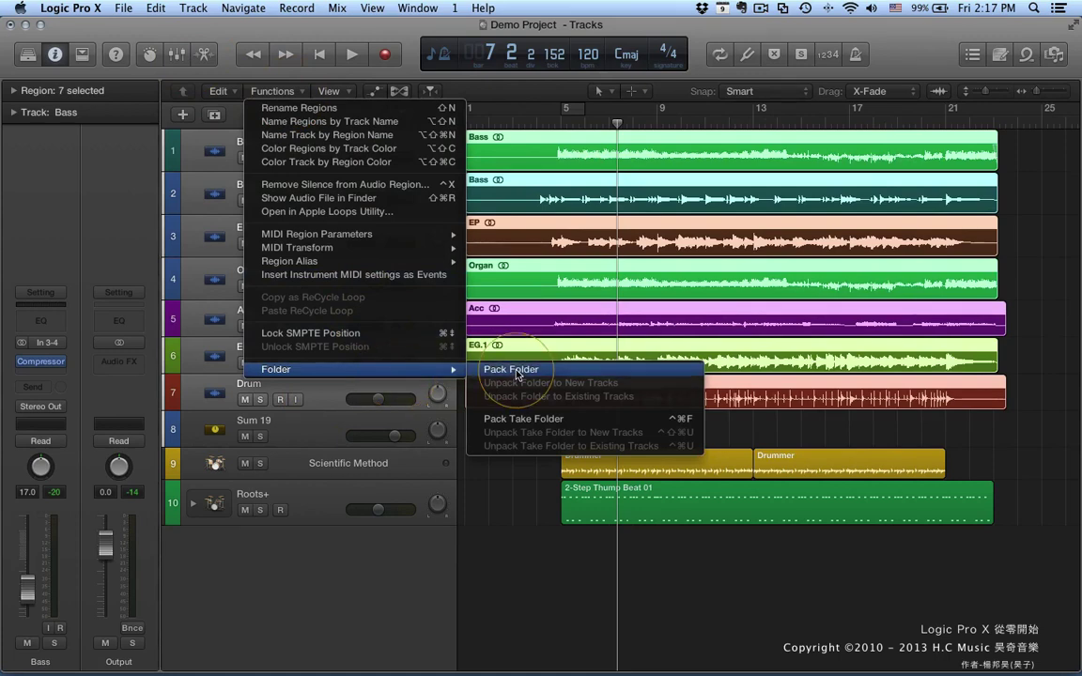
pyautogui.click(516, 372)
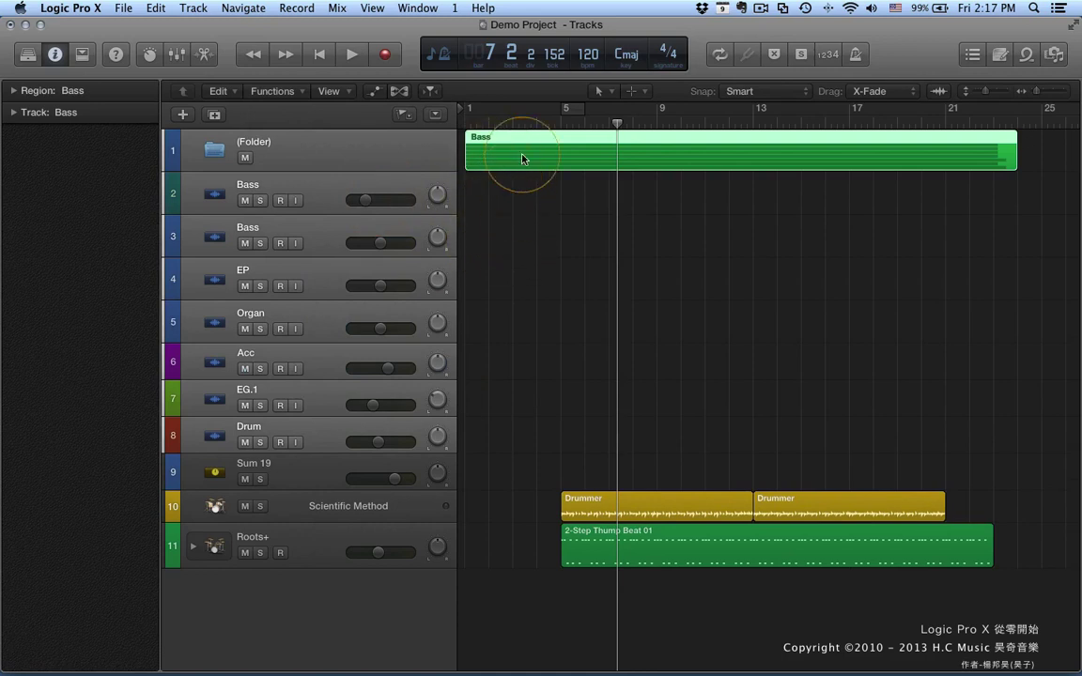
# - Delete the seven emptied audio tracks, from Bass to Drum, below the folder track
pyautogui.click(521, 222)
pyautogui.click(324, 186)
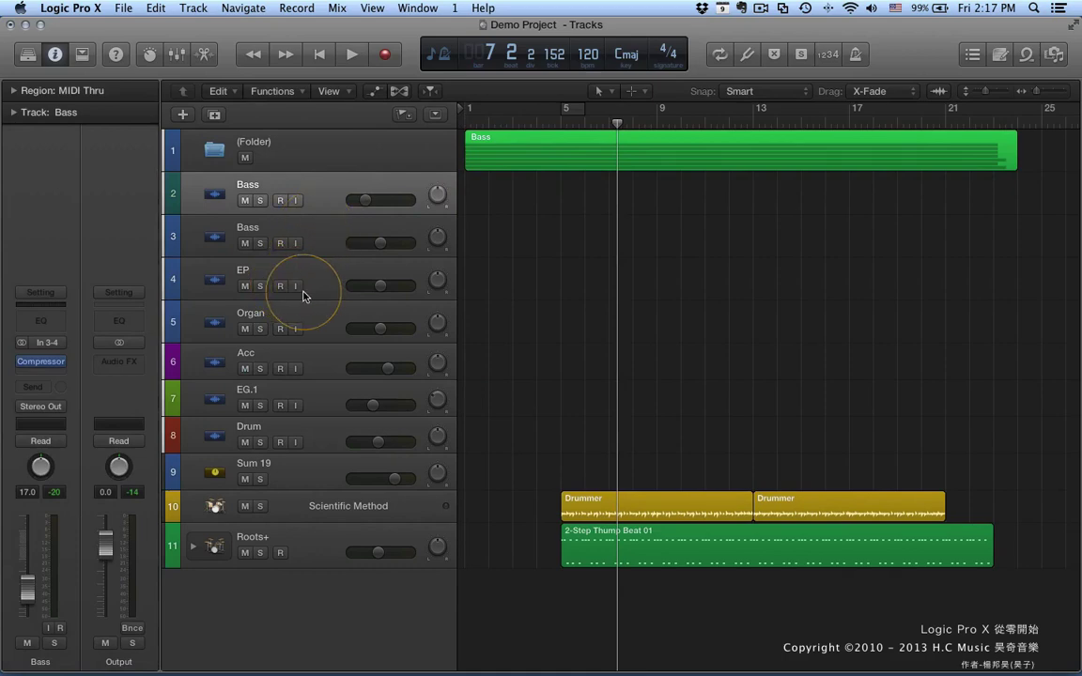
pyautogui.press('BackSpace')
pyautogui.press('BackSpace')
pyautogui.press('BackSpace')
pyautogui.press('BackSpace')
pyautogui.press('BackSpace')
pyautogui.press('BackSpace')
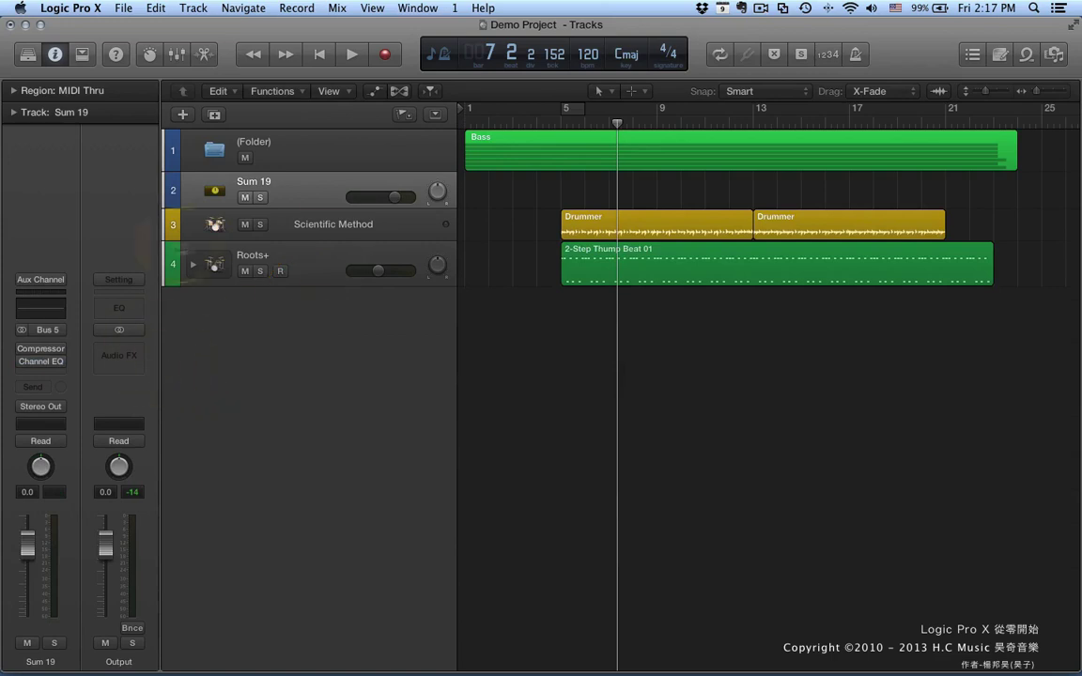
# - Enter the folder region to view the audio tracks packed inside it, and return to the main arrangement
pyautogui.click(324, 147)
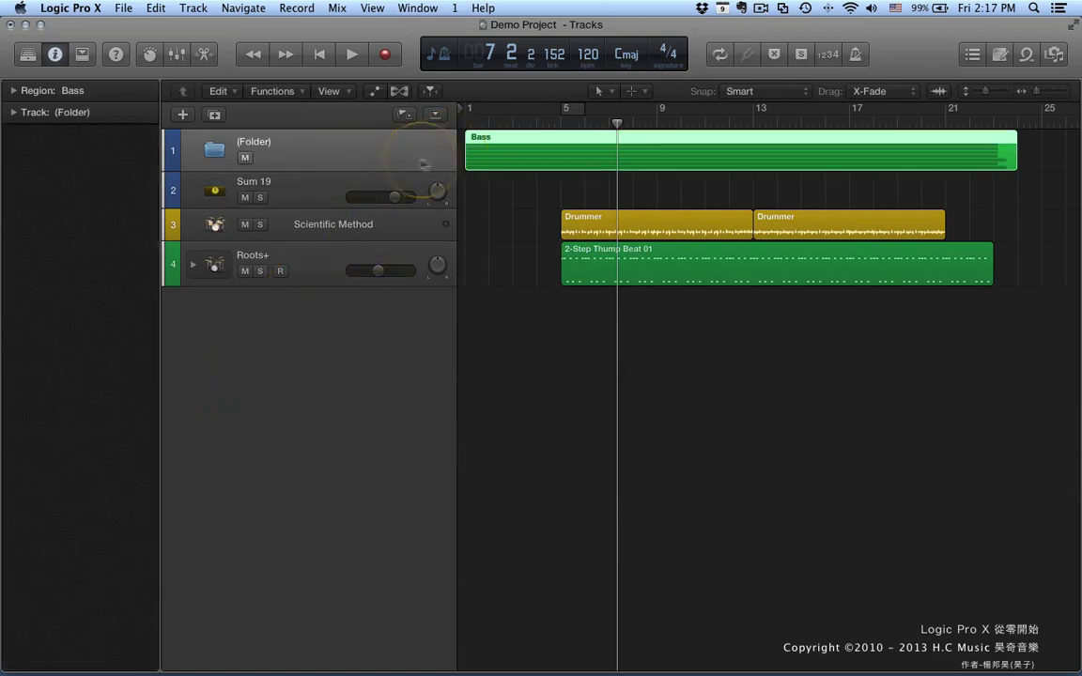
pyautogui.doubleClick(560, 165)
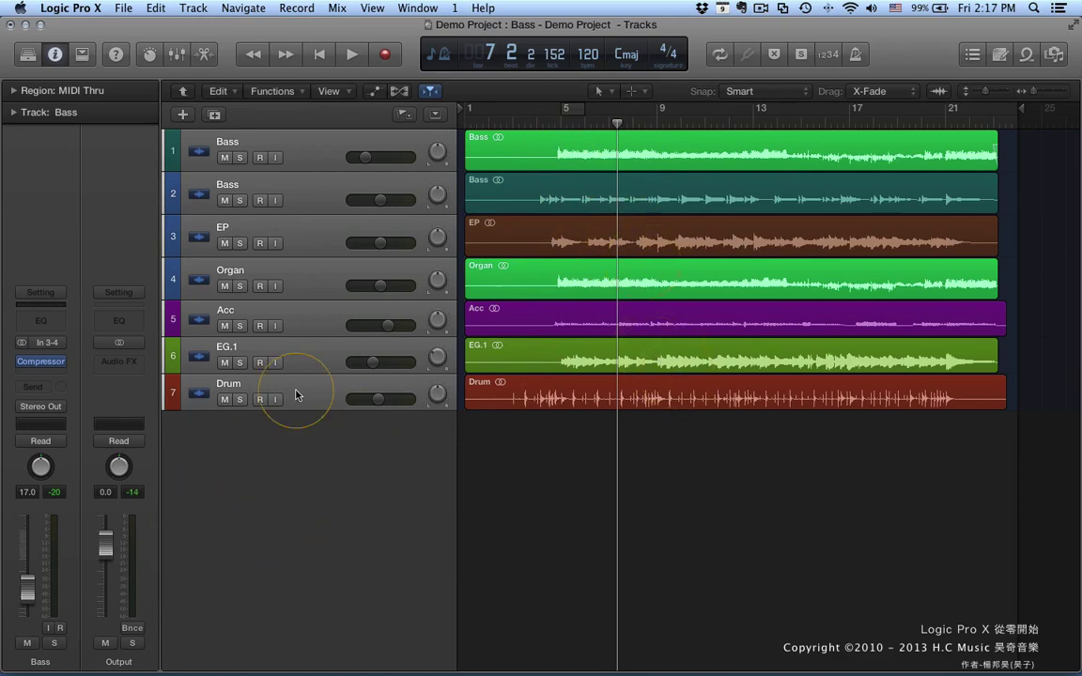
pyautogui.click(183, 91)
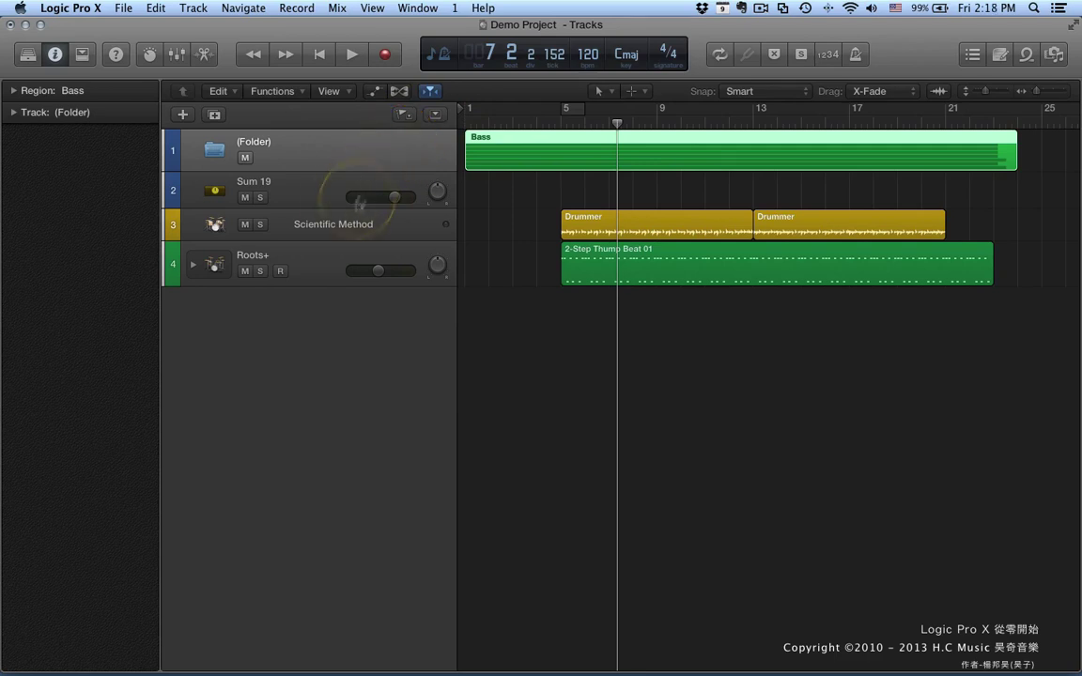
# - Expand the Roots+ track stack to view its subtracks, collapse it again, and select the Roots+ track
pyautogui.click(306, 193)
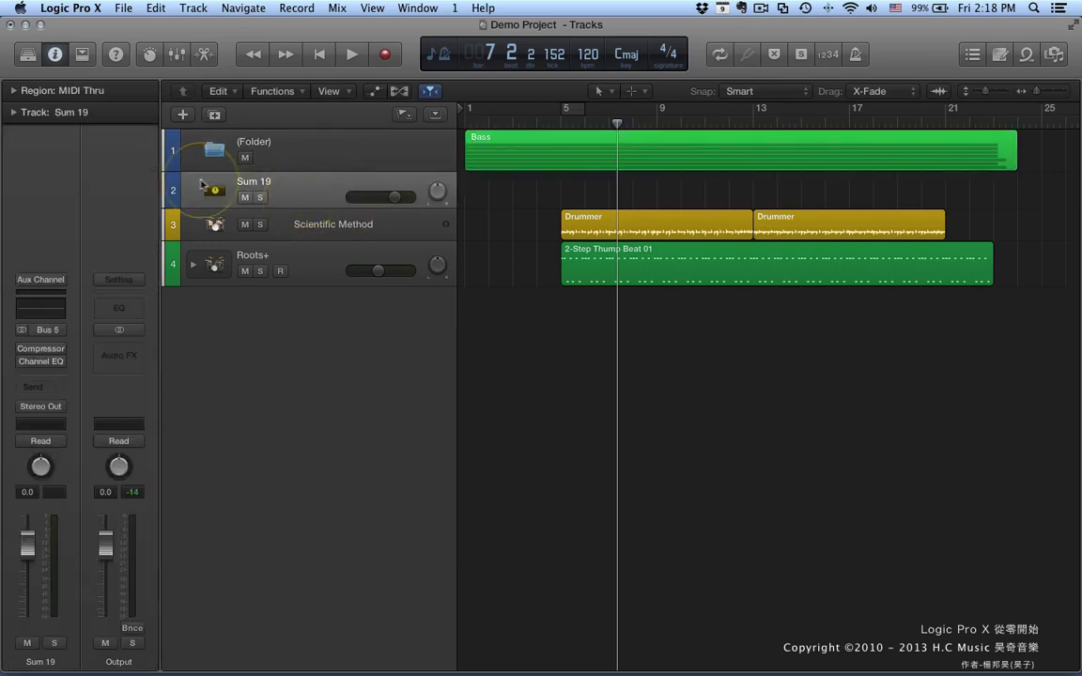
pyautogui.click(195, 267)
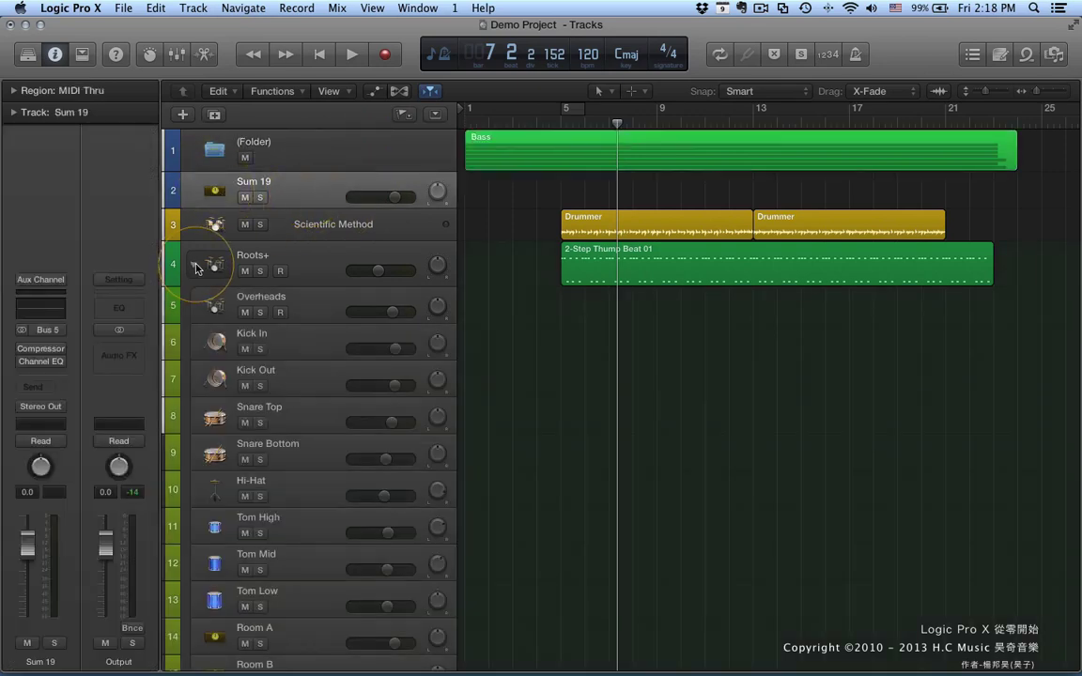
pyautogui.click(196, 267)
pyautogui.click(195, 266)
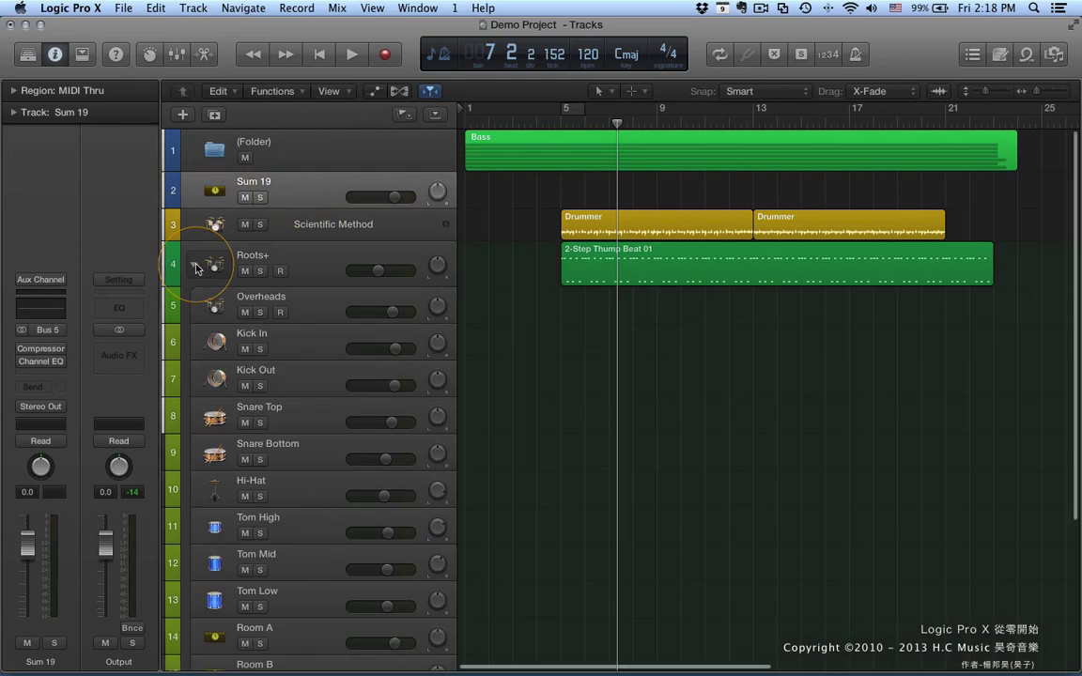
pyautogui.click(195, 267)
pyautogui.click(321, 271)
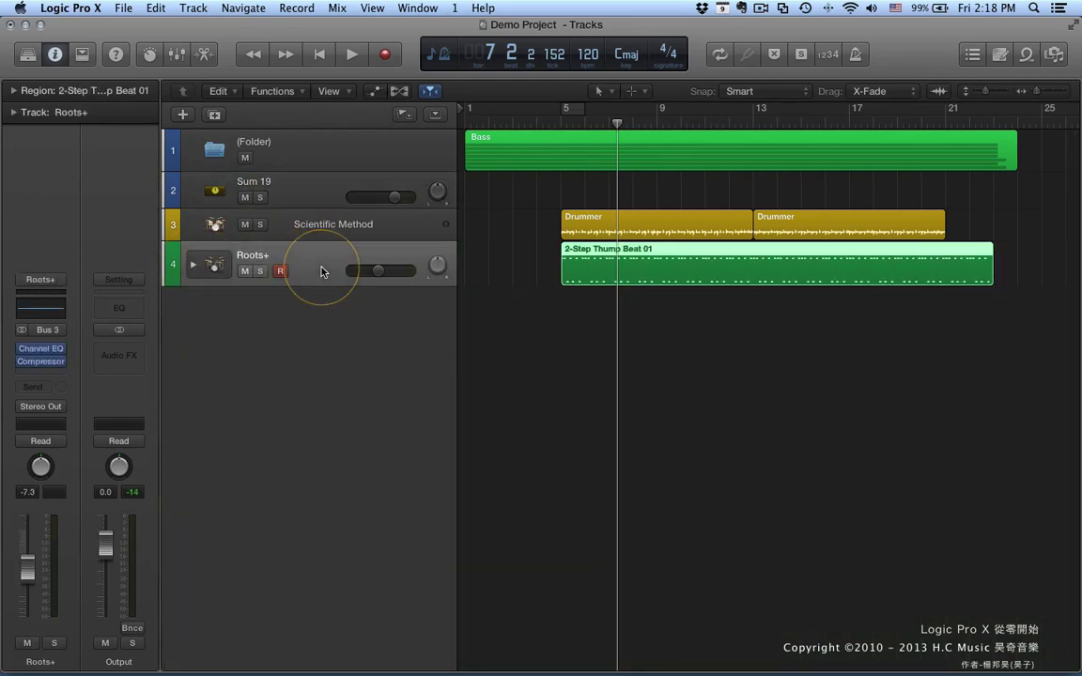
# - Reopen the folder on track 1 to review its contents and go back up to the main level
pyautogui.click(310, 169)
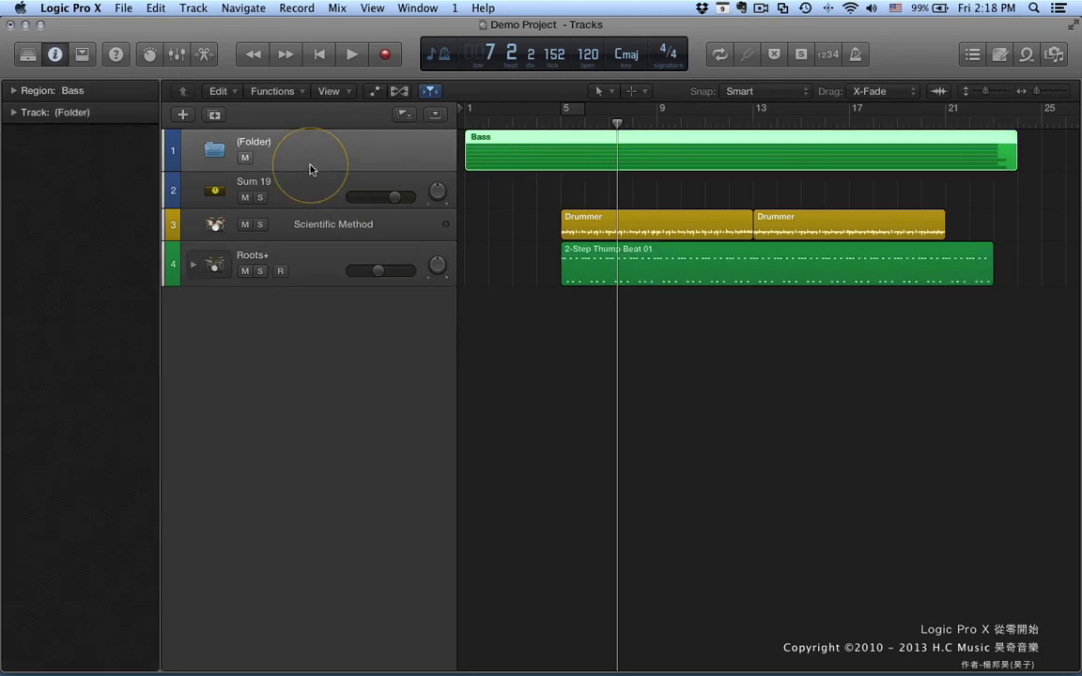
pyautogui.doubleClick(582, 158)
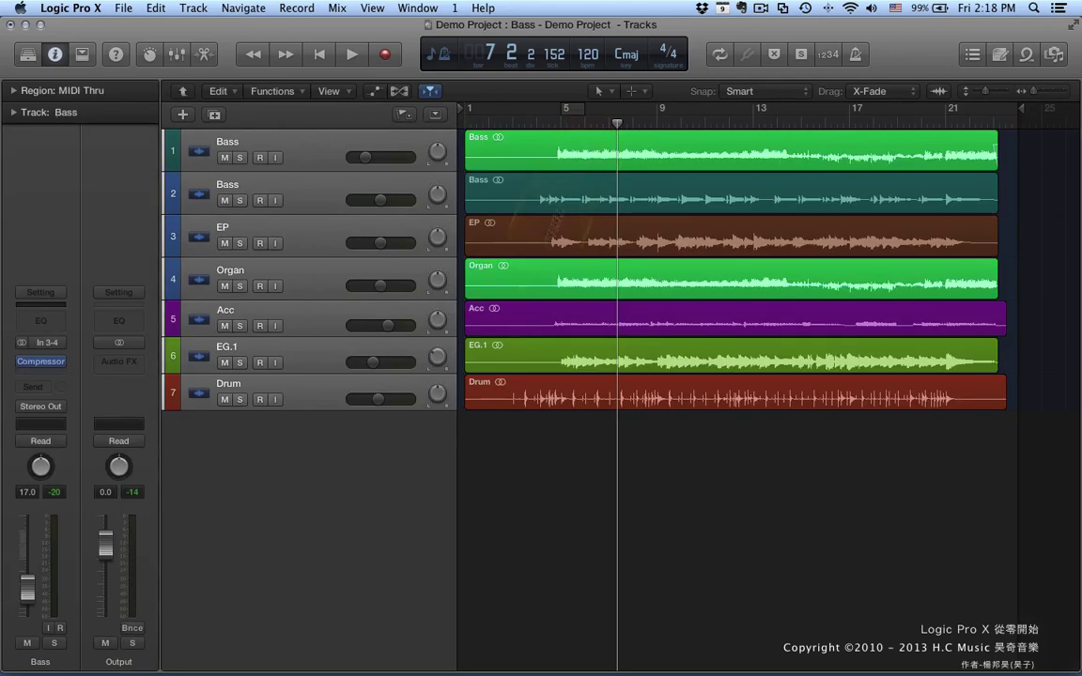
pyautogui.click(503, 328)
pyautogui.click(182, 92)
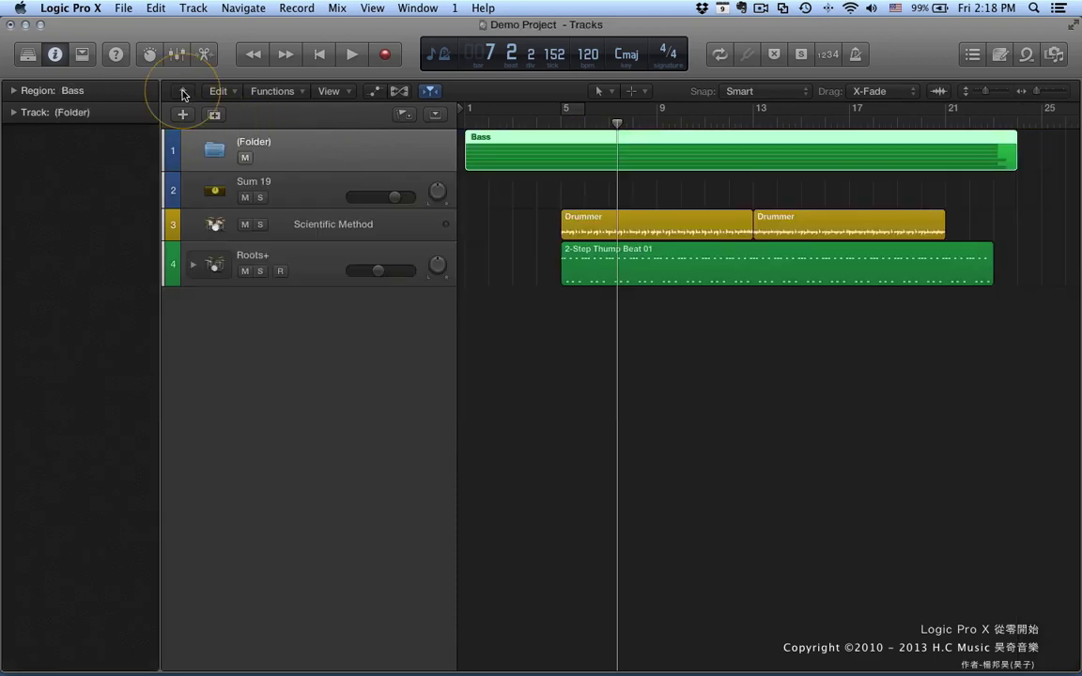
# - Unpack the folder to new tracks and delete the empty folder track
pyautogui.click(272, 91)
pyautogui.click(389, 370)
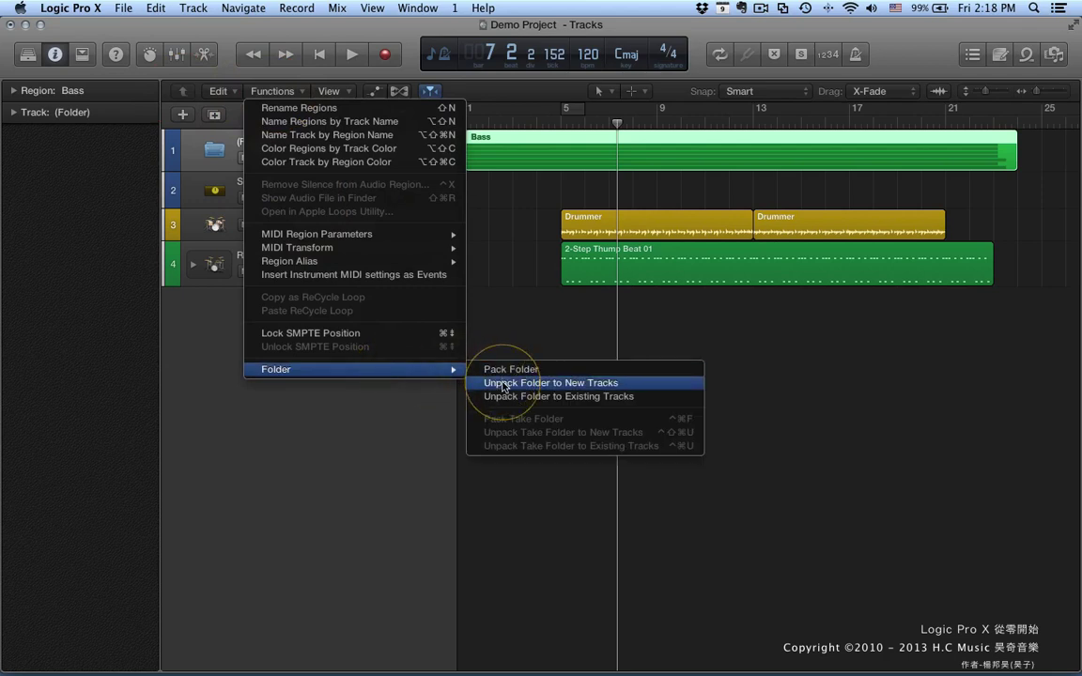
pyautogui.click(587, 383)
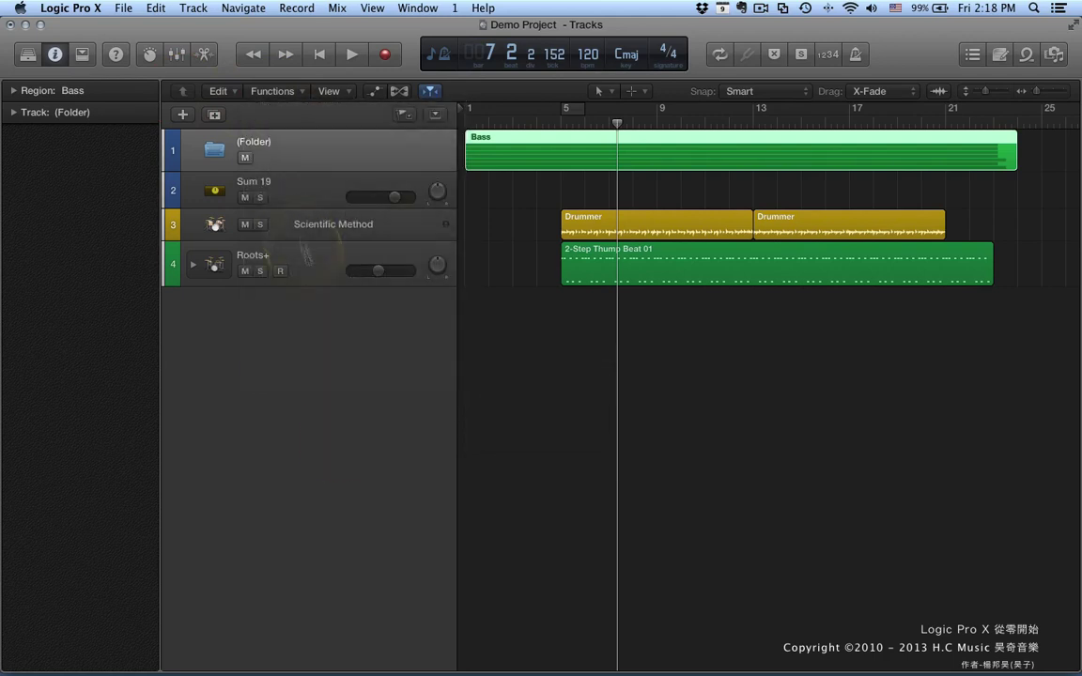
pyautogui.rightClick(310, 159)
pyautogui.click(307, 156)
pyautogui.click(273, 91)
pyautogui.moveTo(353, 373)
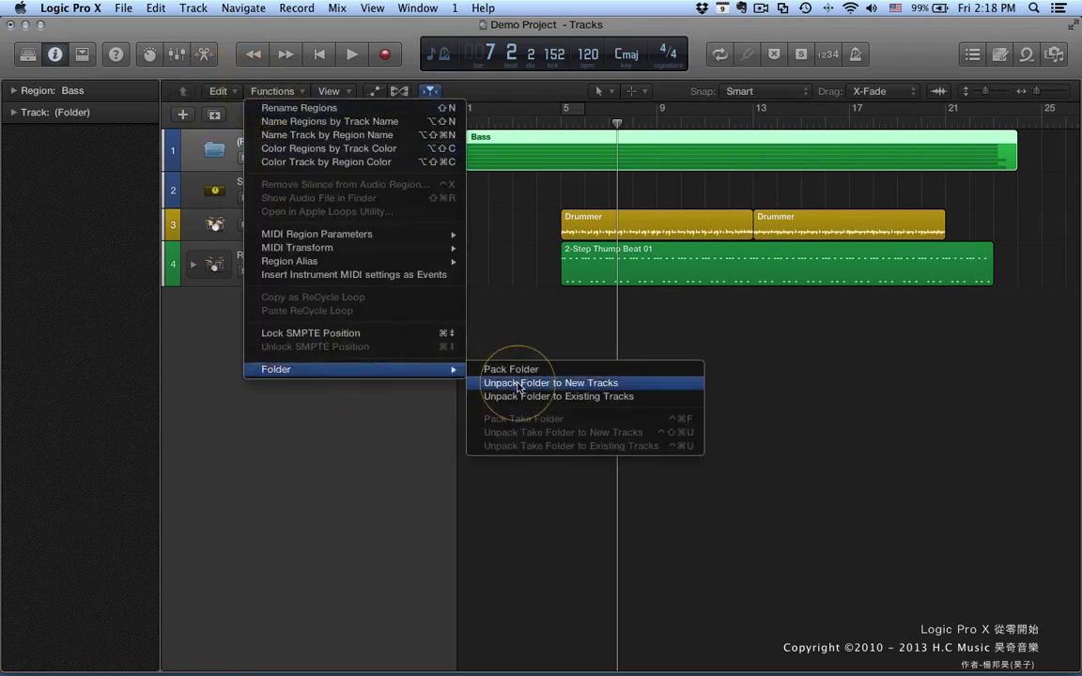
pyautogui.click(550, 383)
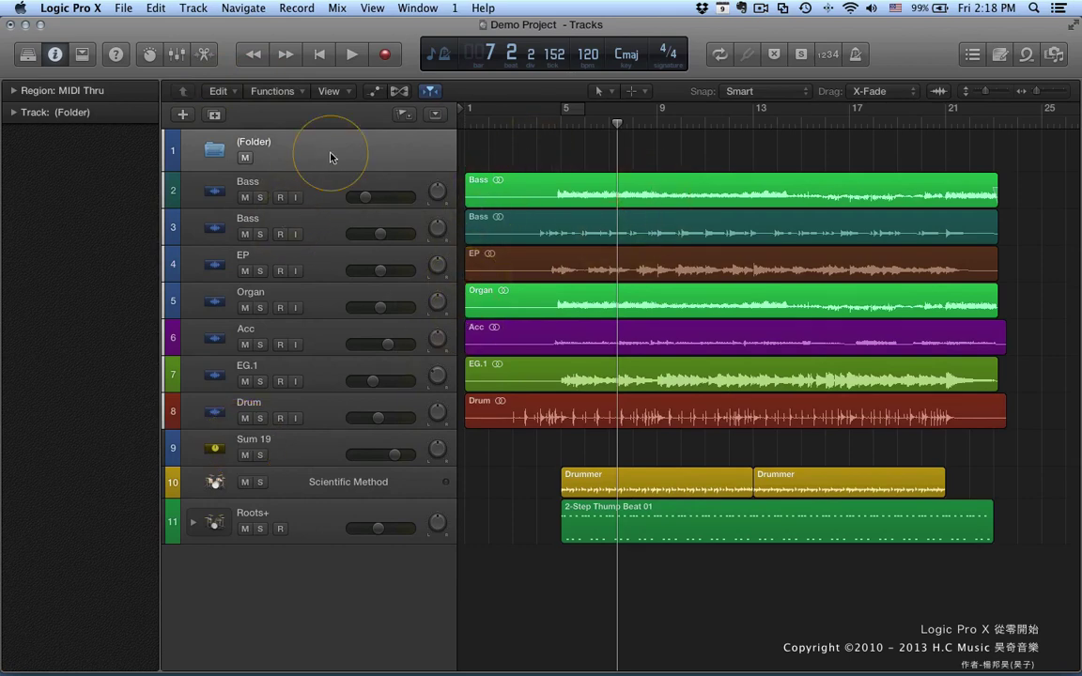
pyautogui.press('super+BackSpace')
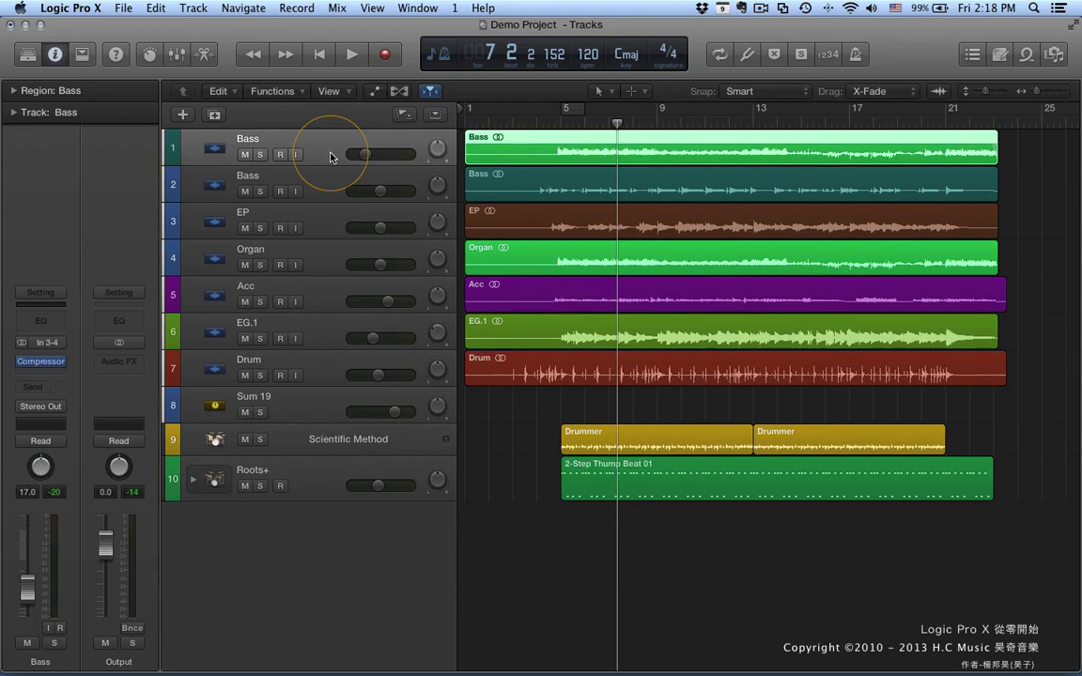
pyautogui.click(272, 91)
pyautogui.moveTo(405, 375)
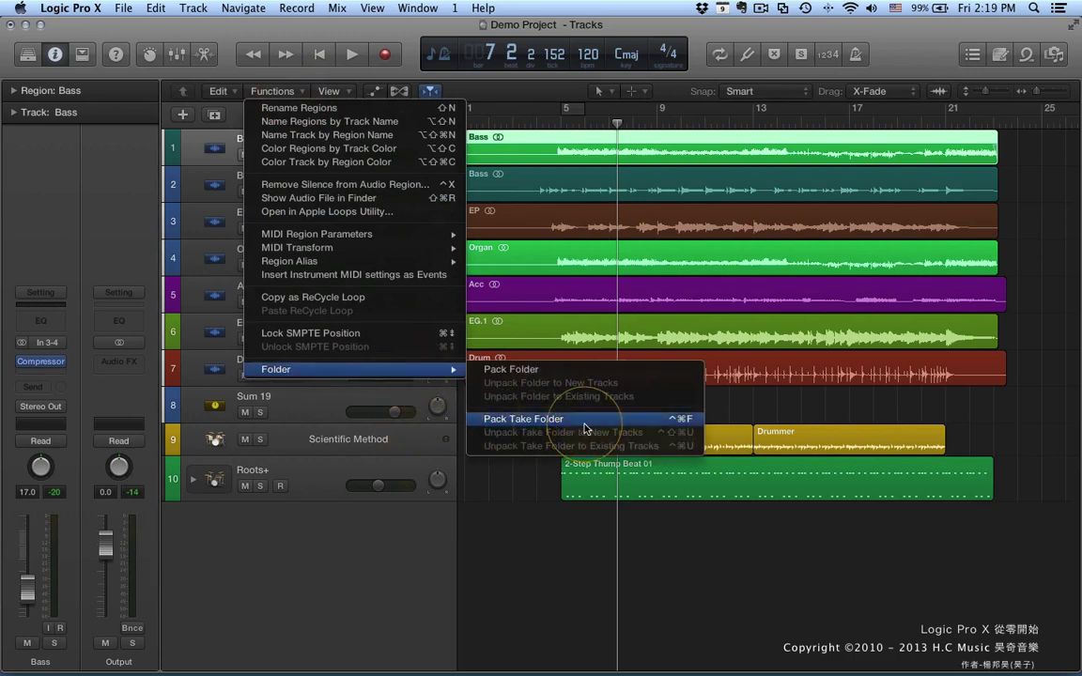
pyautogui.click(330, 540)
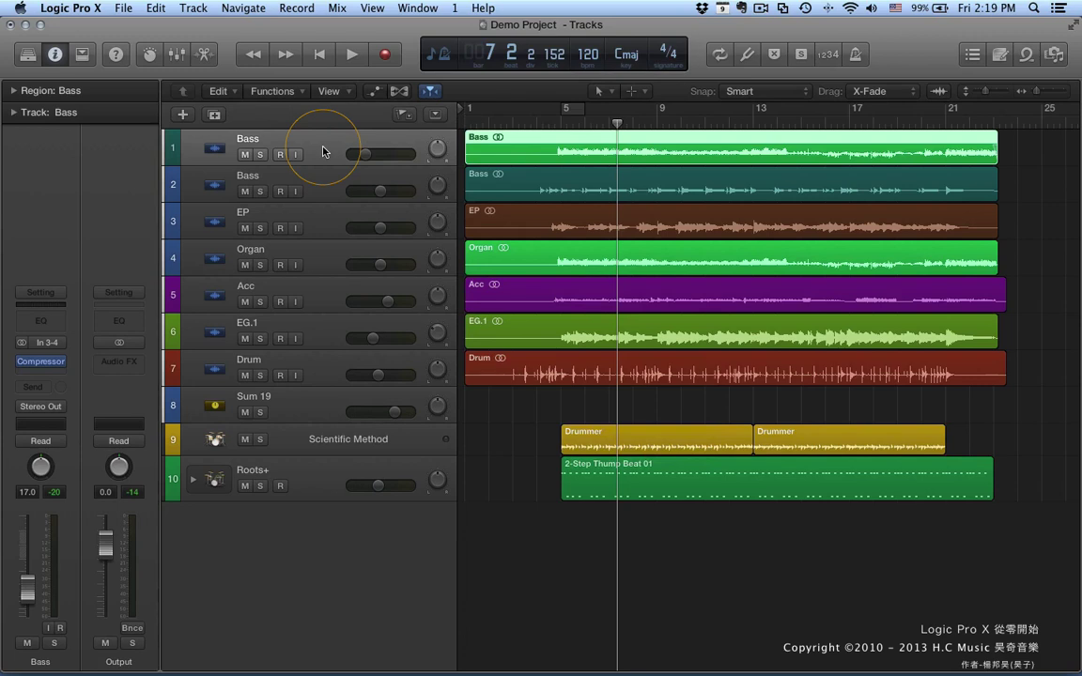
pyautogui.hscroll(1, 323, 152)
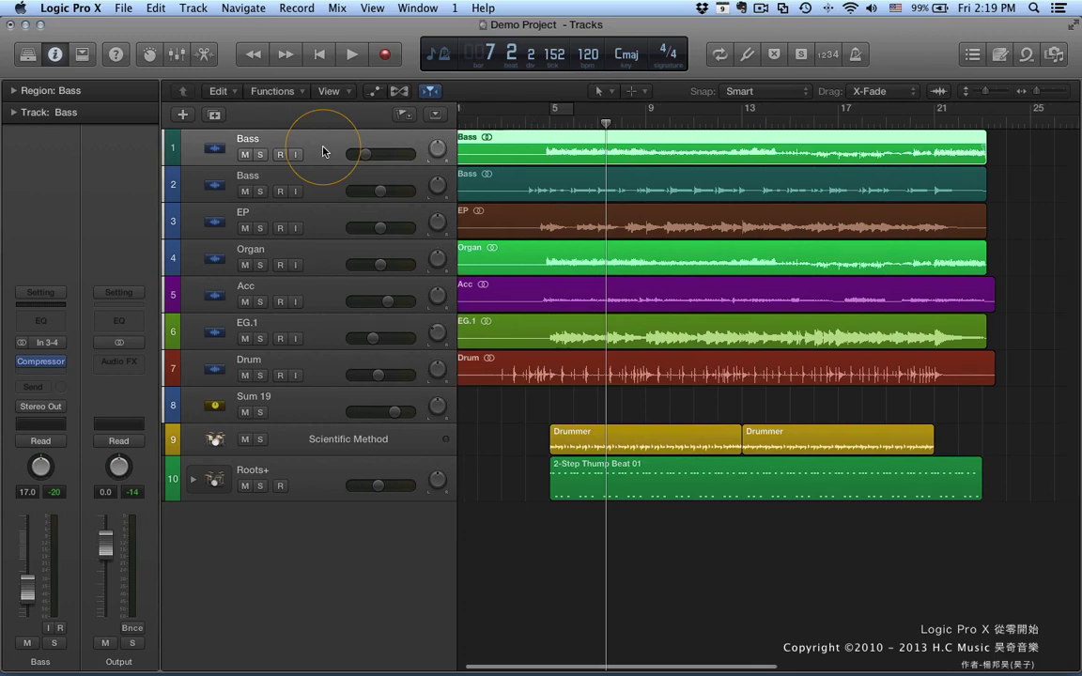
pyautogui.hscroll(-1, 323, 152)
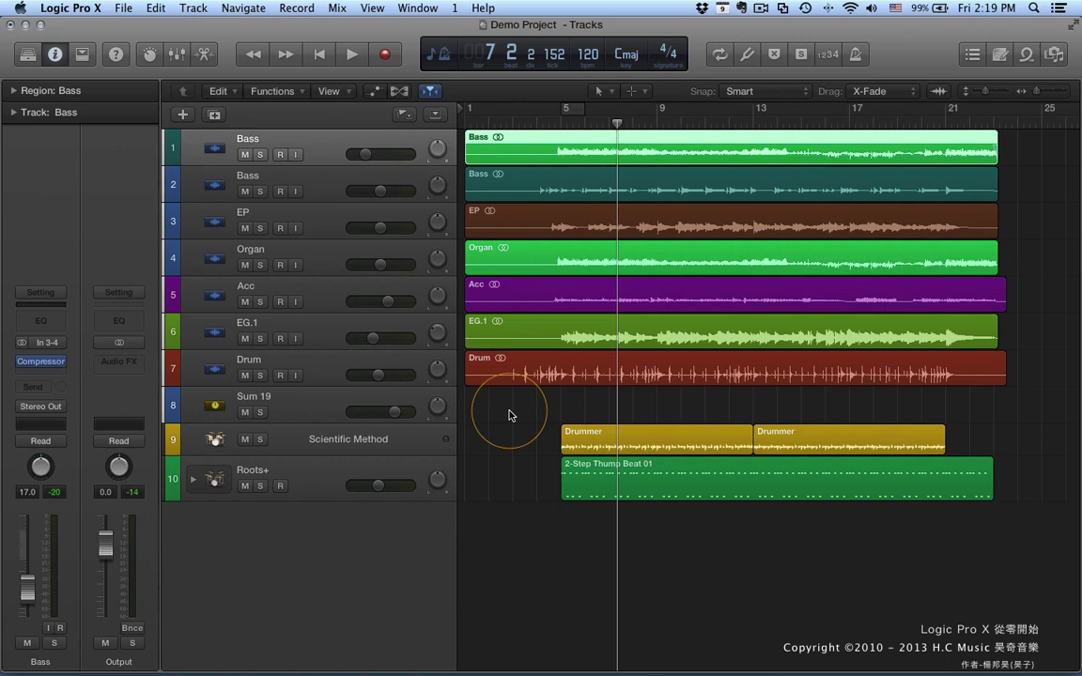
# - Select the seven audio regions on tracks 1 to 7 and pack them into a take folder
pyautogui.click(499, 401)
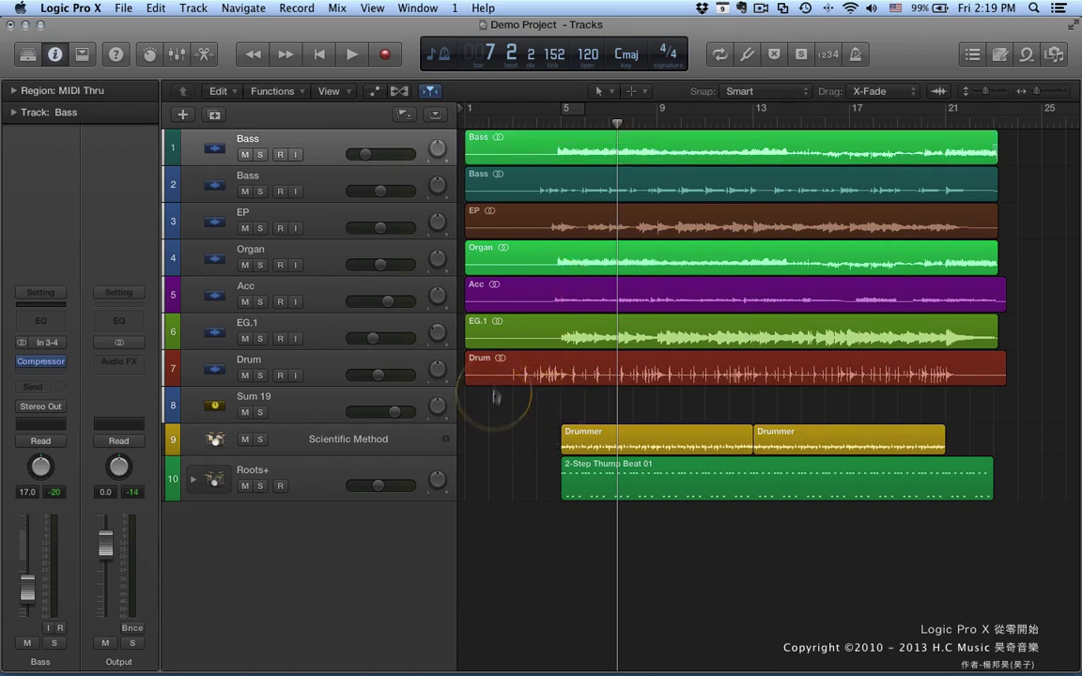
pyautogui.moveTo(502, 401); pyautogui.dragTo(800, 123)
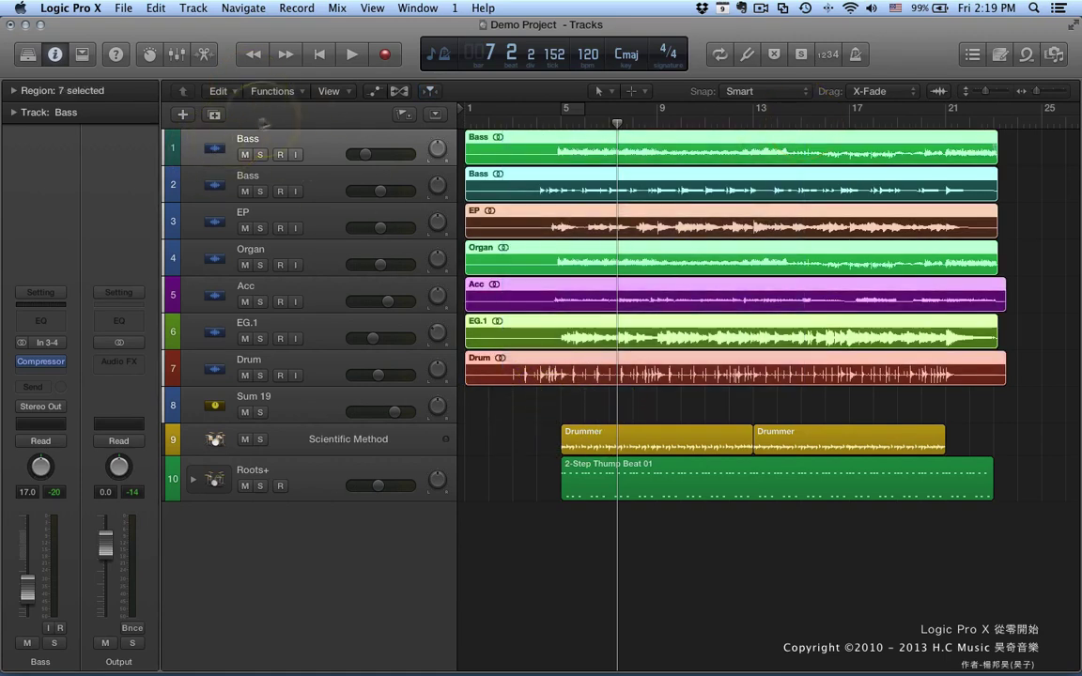
pyautogui.click(272, 91)
pyautogui.moveTo(343, 370)
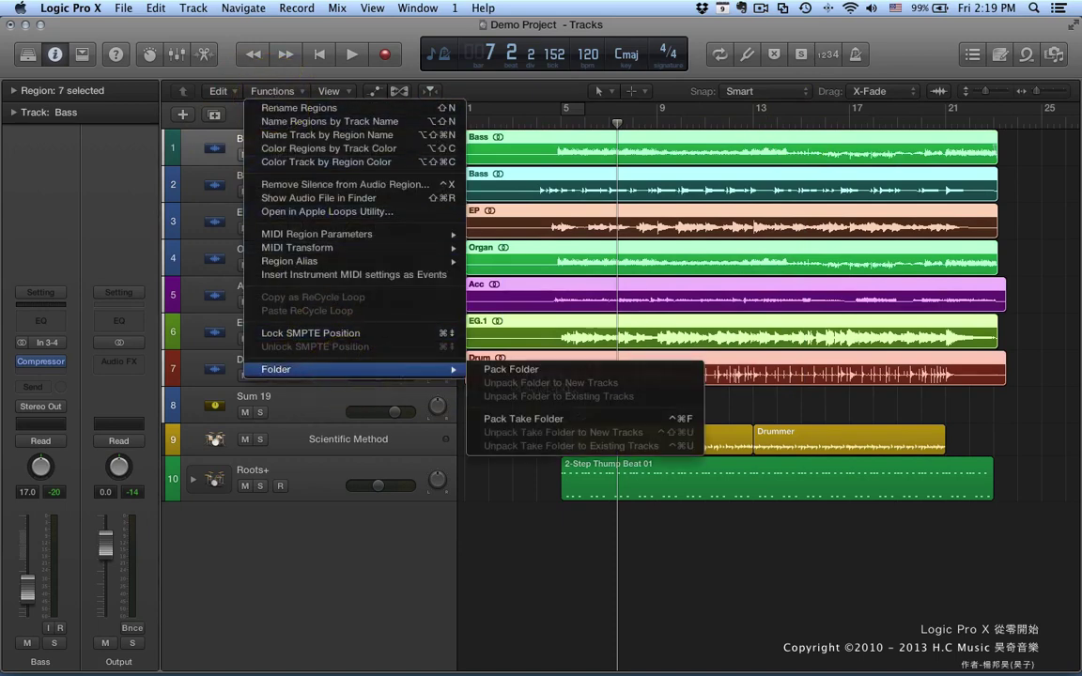
pyautogui.click(526, 419)
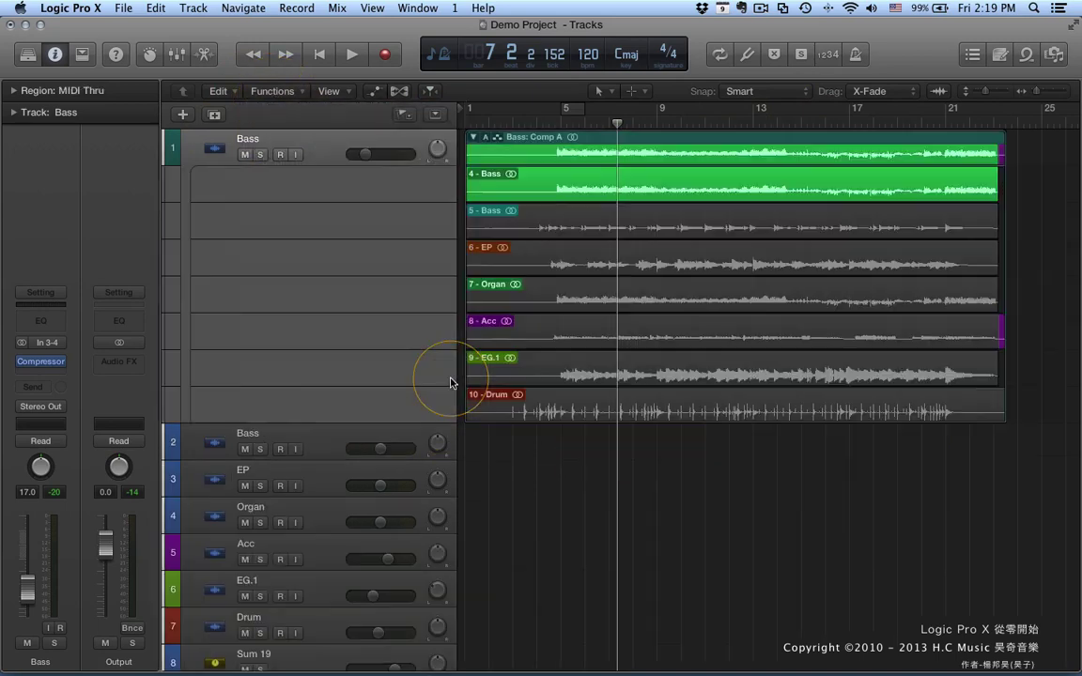
# - Swipe sections of the second Bass, EP and Organ takes into the comp between about bars 6 and 15
pyautogui.click(486, 184)
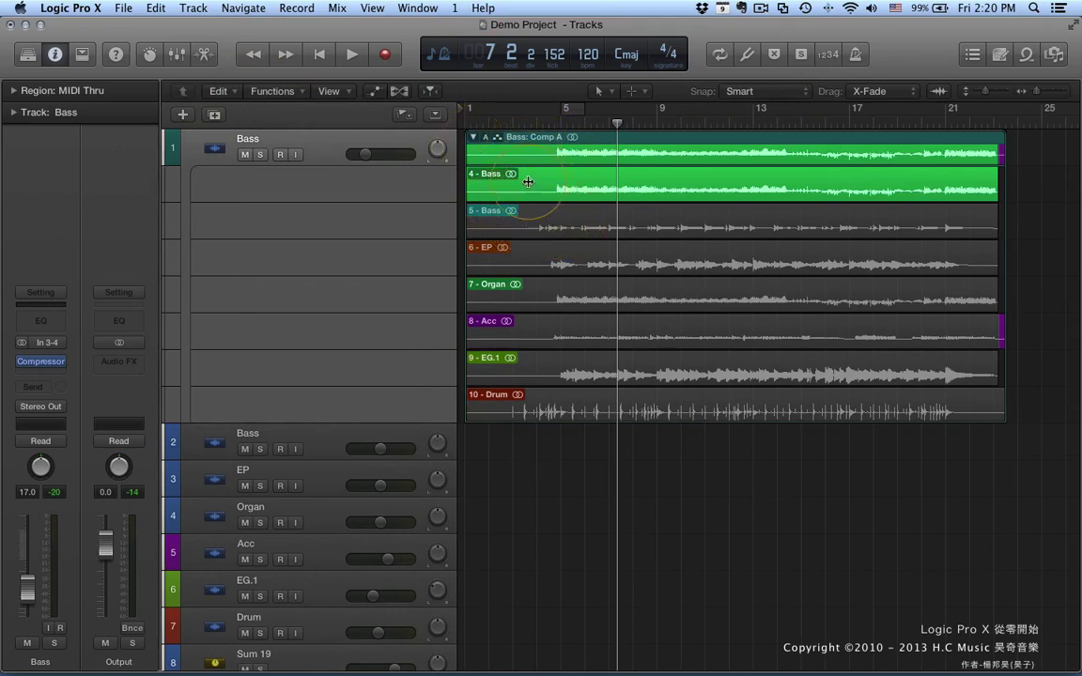
pyautogui.moveTo(580, 225); pyautogui.dragTo(633, 226)
pyautogui.moveTo(653, 259); pyautogui.dragTo(706, 251)
pyautogui.moveTo(760, 226); pyautogui.dragTo(807, 217)
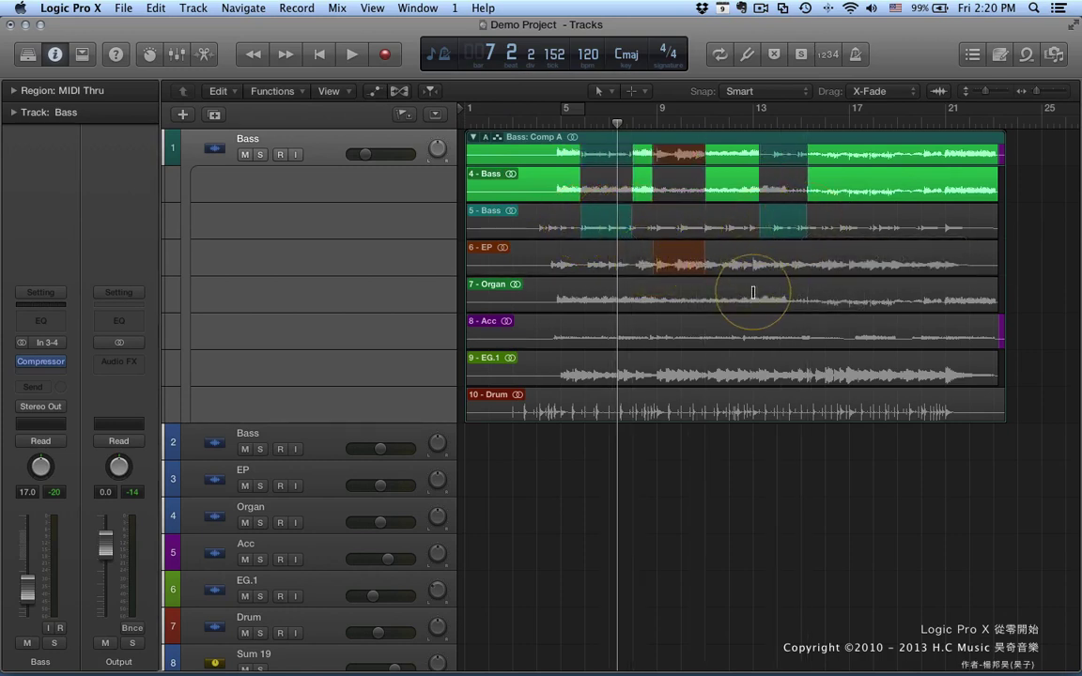
pyautogui.moveTo(756, 291); pyautogui.dragTo(805, 291)
pyautogui.moveTo(715, 300); pyautogui.dragTo(728, 300)
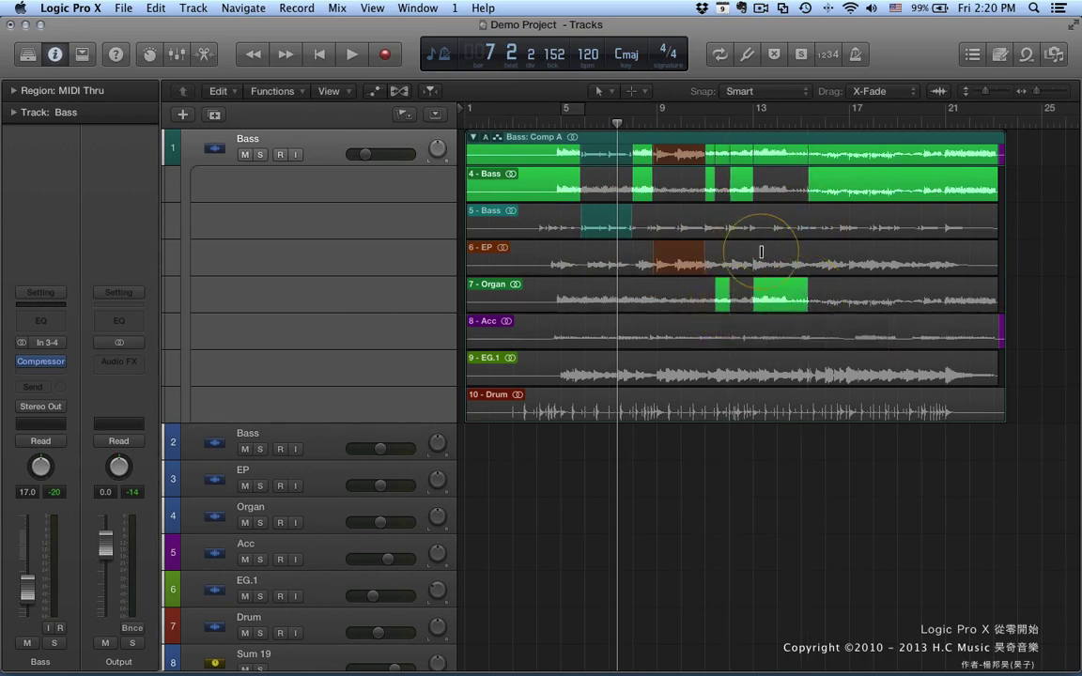
pyautogui.moveTo(724, 227); pyautogui.dragTo(757, 228)
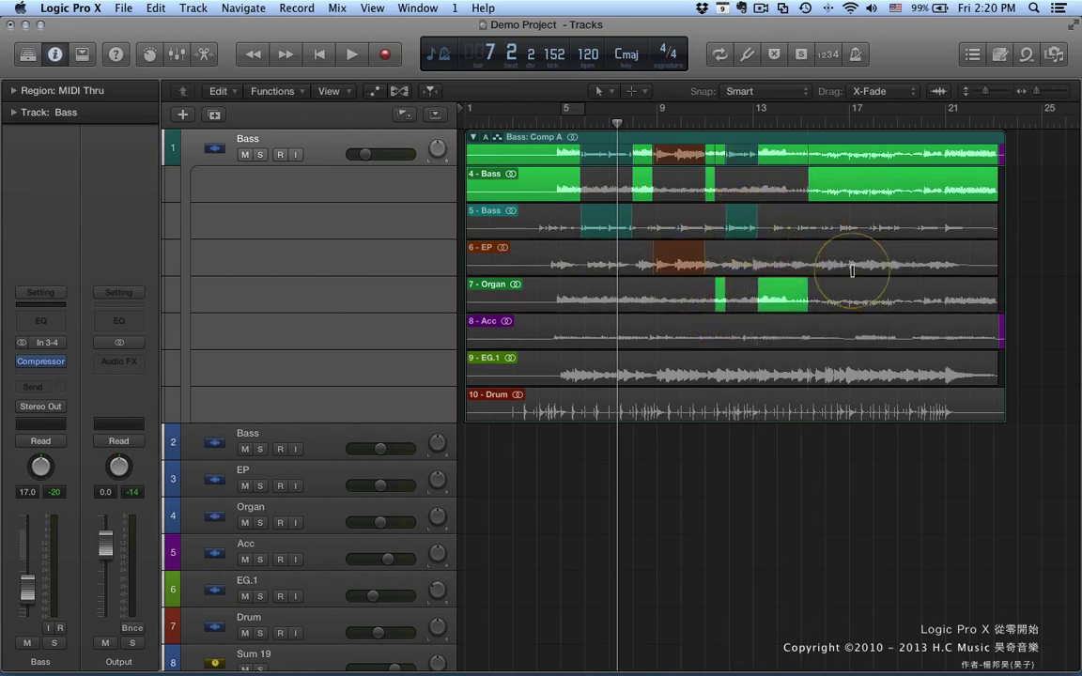
# - Add sections of the EP, Acc, EG.1 and Drum takes to the comp between about bars 15 and 21
pyautogui.moveTo(841, 261); pyautogui.dragTo(908, 252)
pyautogui.moveTo(853, 330); pyautogui.dragTo(913, 335)
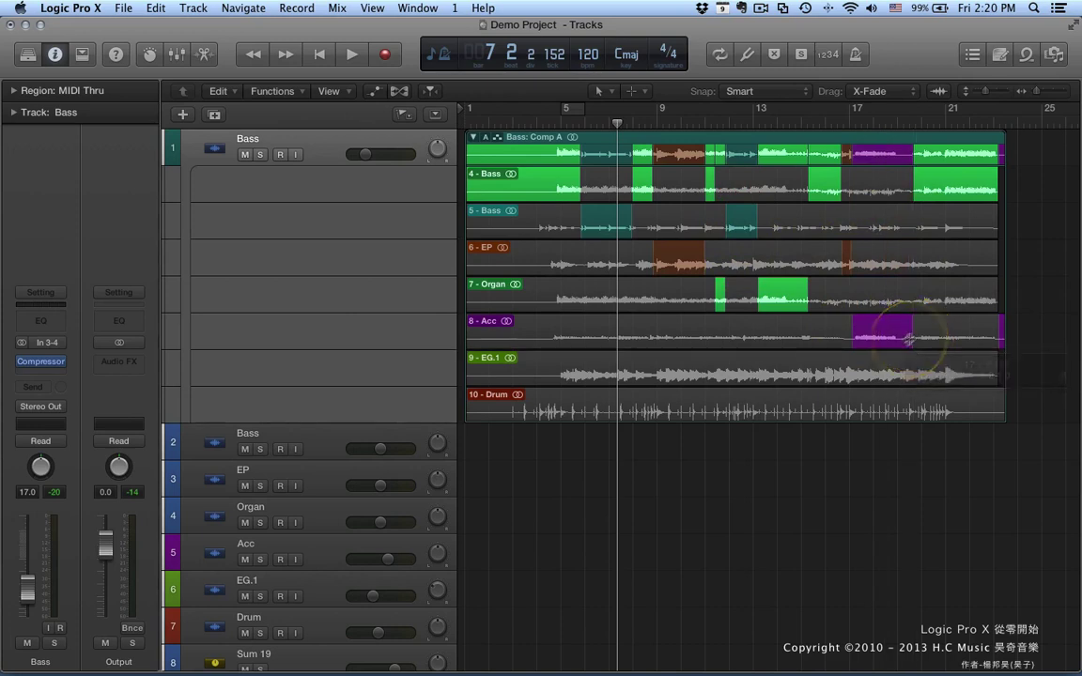
pyautogui.moveTo(795, 378); pyautogui.dragTo(890, 405)
pyautogui.moveTo(948, 365); pyautogui.dragTo(961, 365)
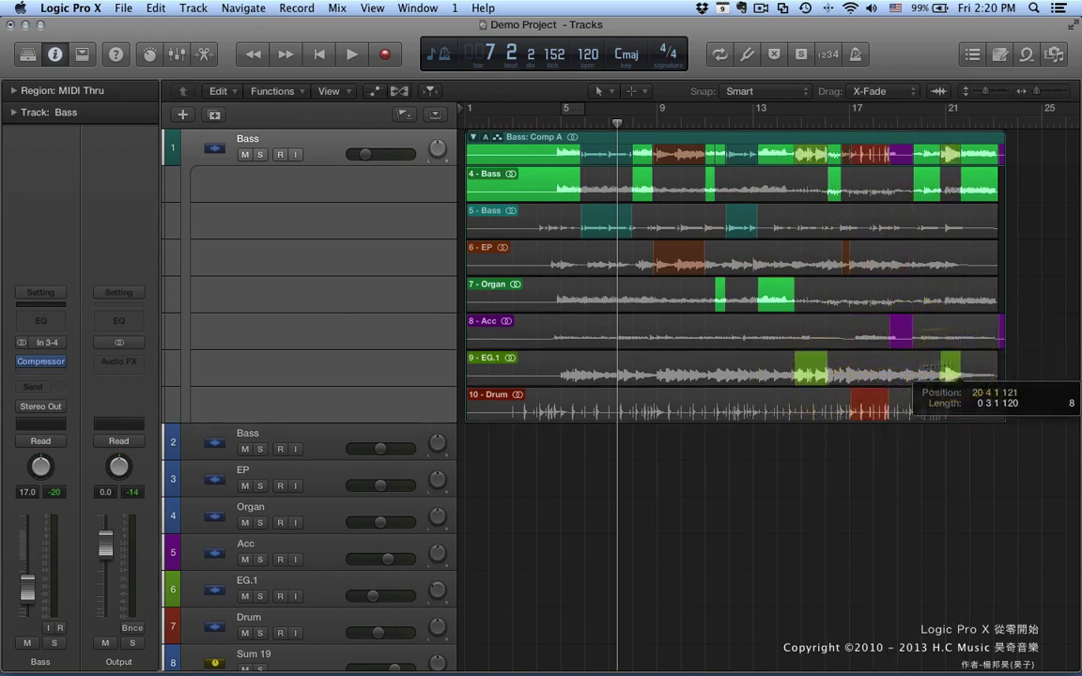
# - Add two short EG.1 sections and one Drum section to the comp between about bars 6 and 10
pyautogui.moveTo(588, 373); pyautogui.dragTo(617, 376)
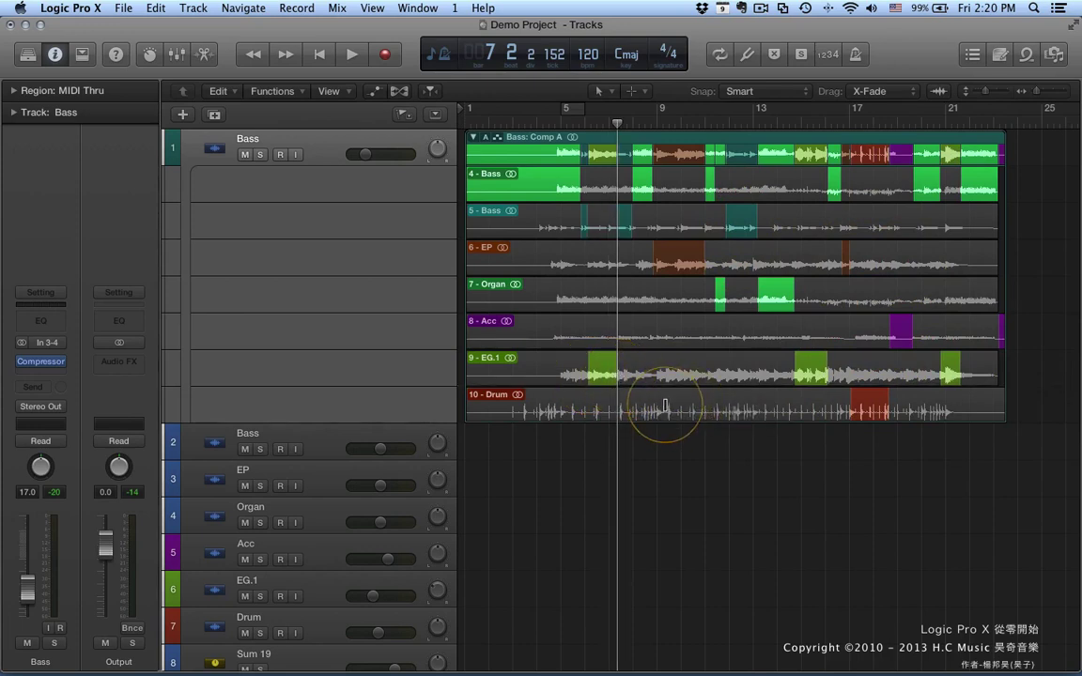
pyautogui.moveTo(664, 410); pyautogui.dragTo(694, 406)
pyautogui.moveTo(636, 367); pyautogui.dragTo(650, 369)
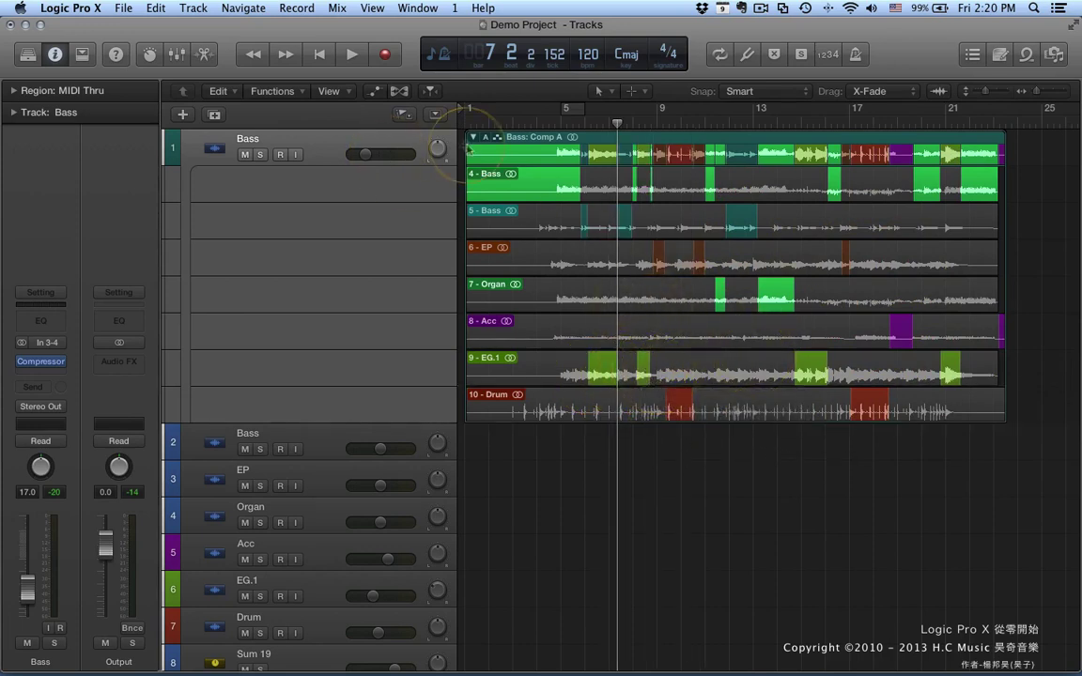
# - Collapse and reopen the take folder, flatten Comp A into separate regions on the first Bass track, and deselect them
pyautogui.click(474, 138)
pyautogui.click(474, 138)
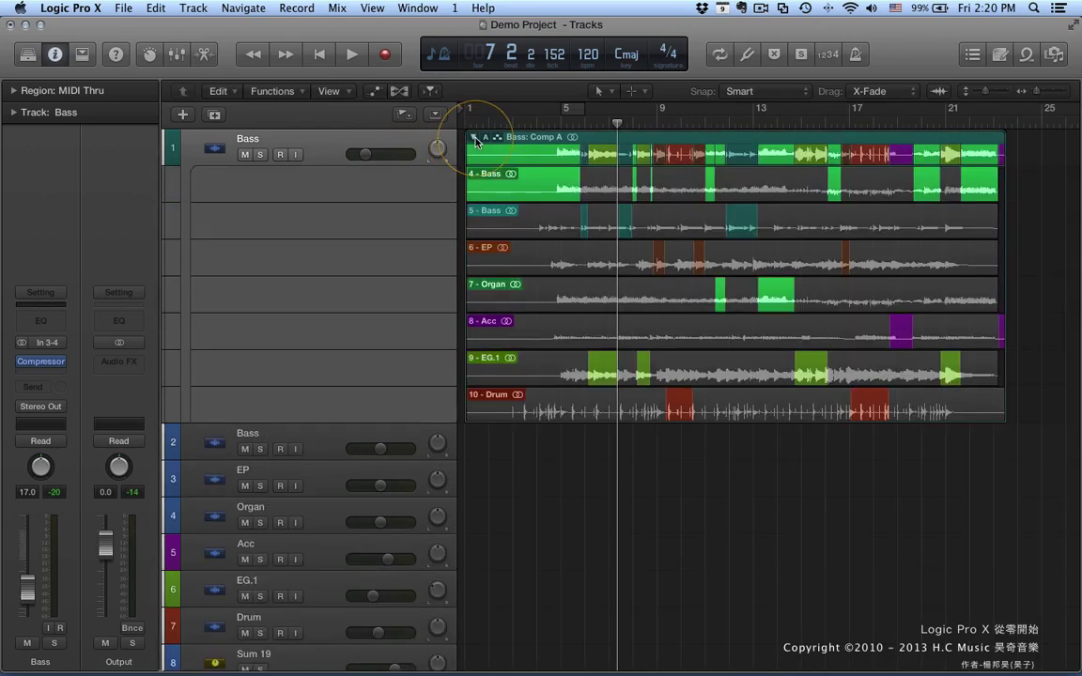
pyautogui.click(486, 139)
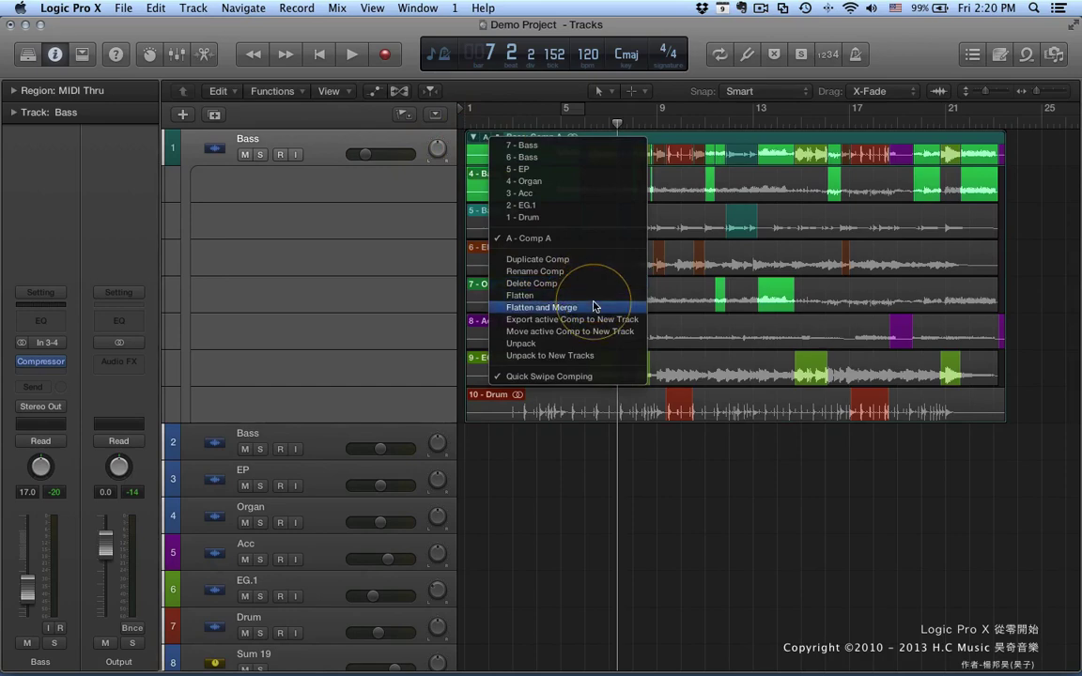
pyautogui.click(564, 295)
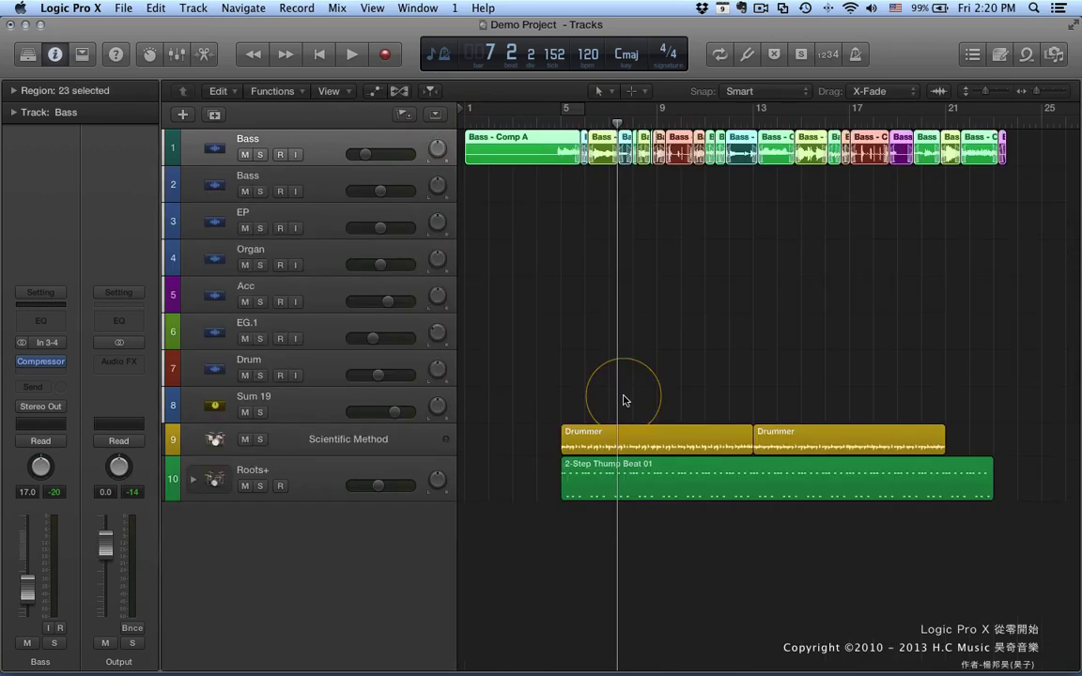
pyautogui.click(634, 255)
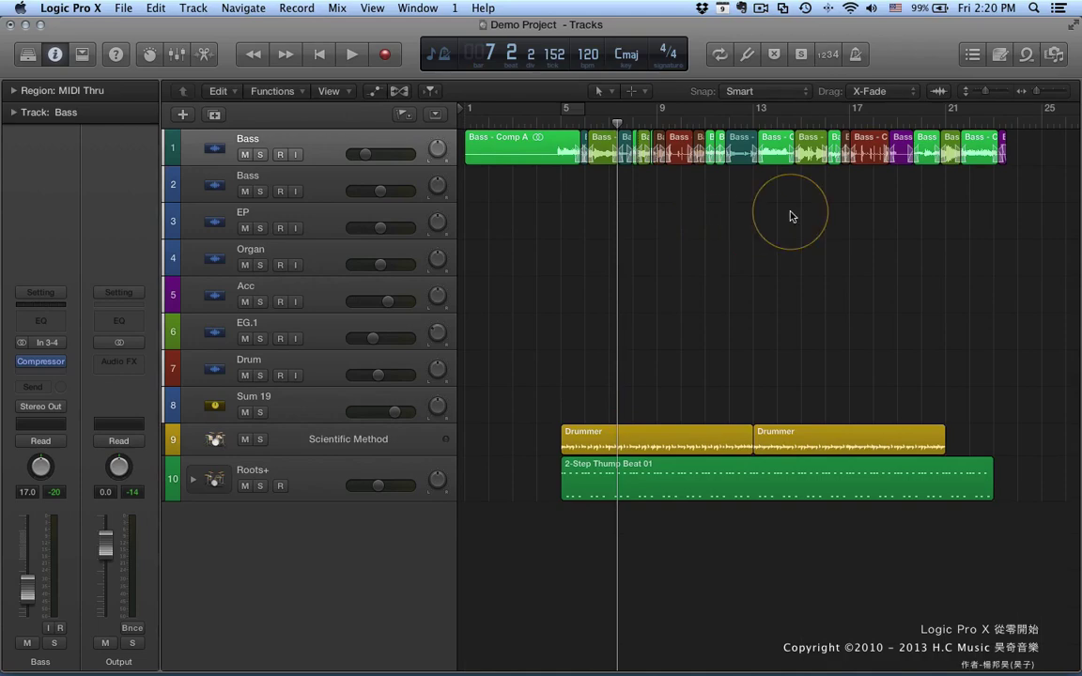
# - Compare the track stack commands with the folder packing commands offered while no region is selected
pyautogui.click(277, 93)
pyautogui.click(279, 96)
pyautogui.click(196, 10)
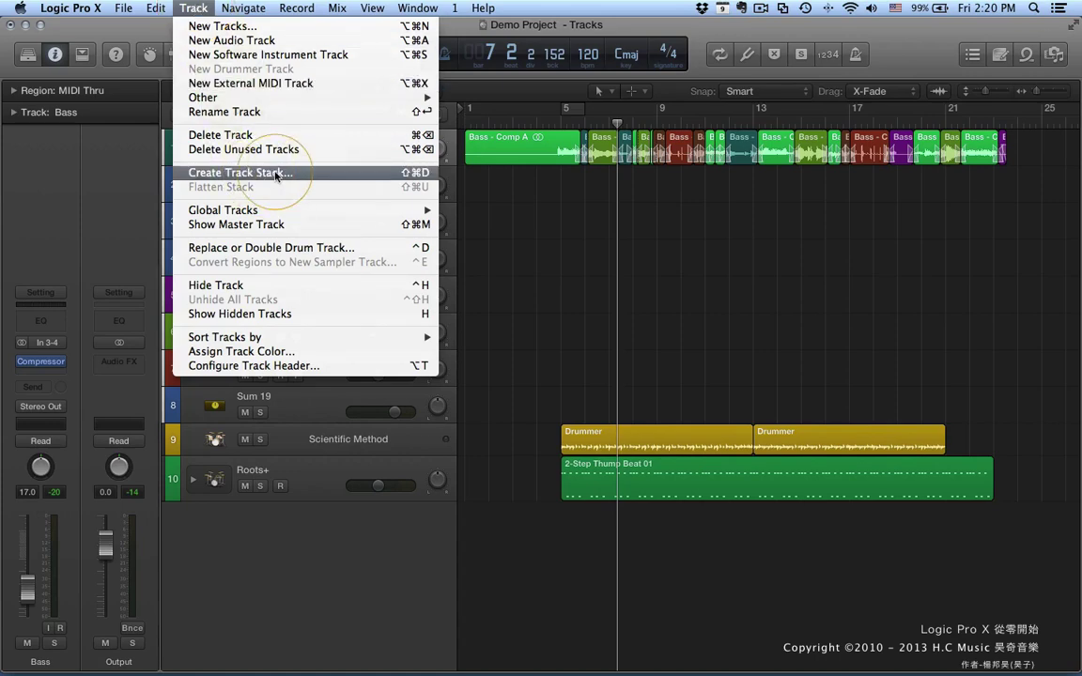
pyautogui.click(604, 225)
pyautogui.click(193, 7)
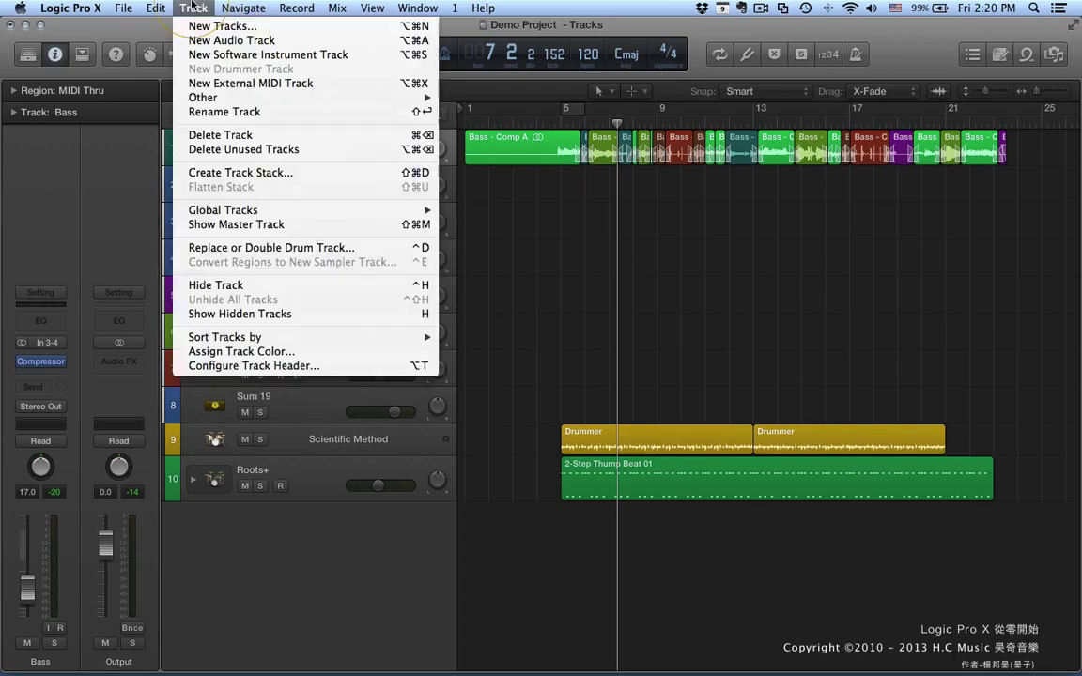
pyautogui.click(316, 370)
pyautogui.click(516, 274)
pyautogui.click(285, 92)
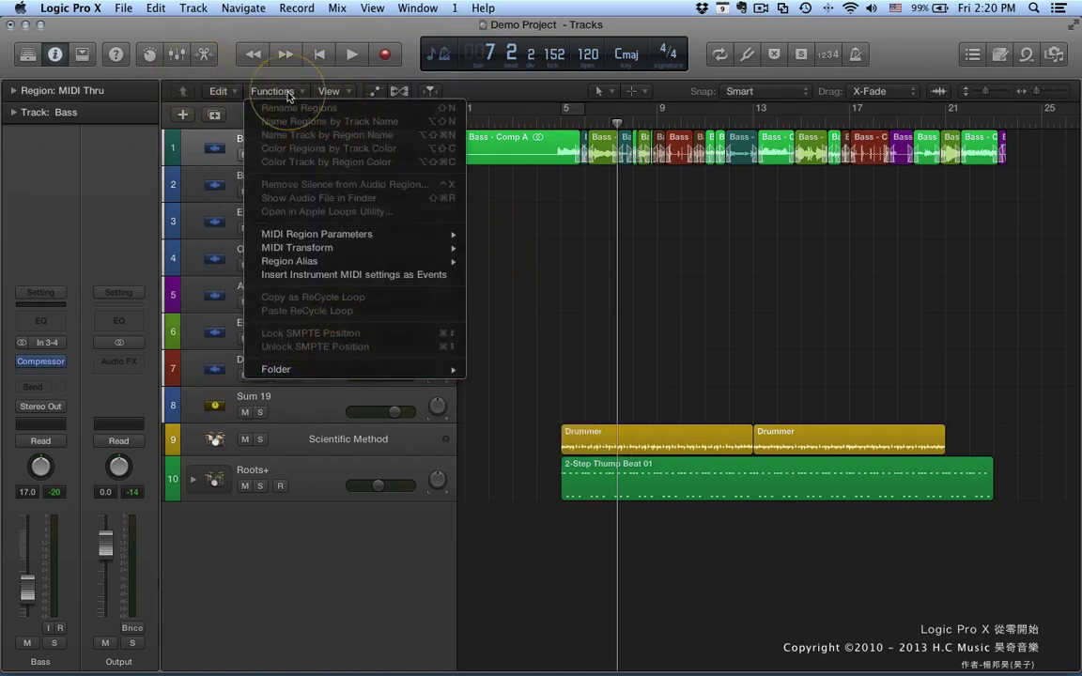
pyautogui.click(282, 91)
pyautogui.click(281, 91)
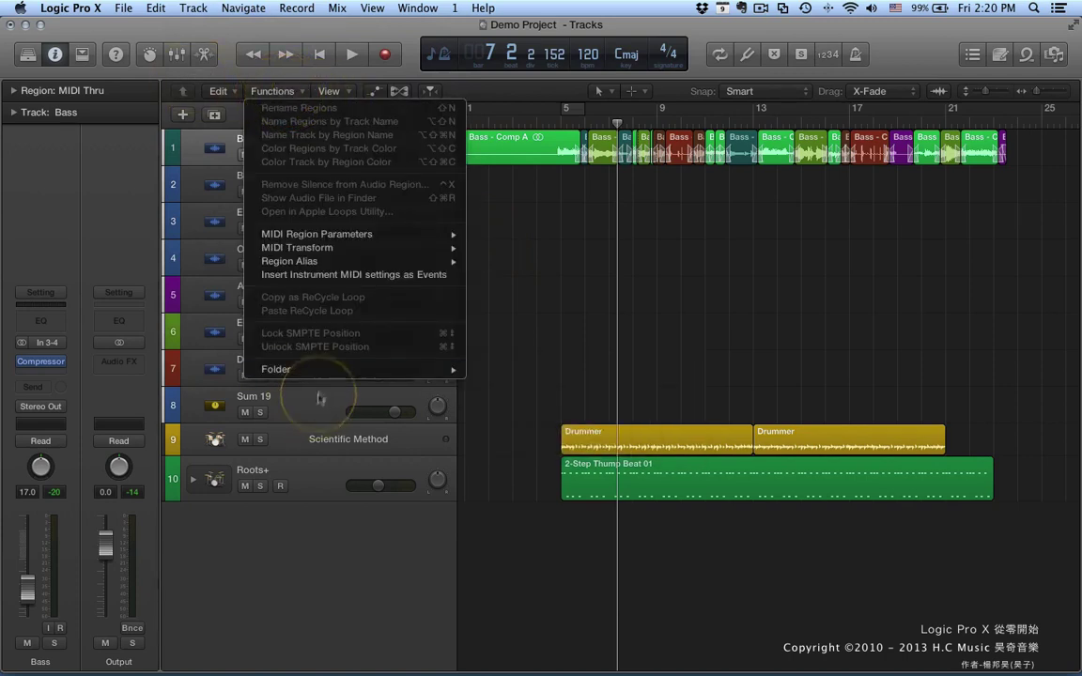
pyautogui.moveTo(321, 375)
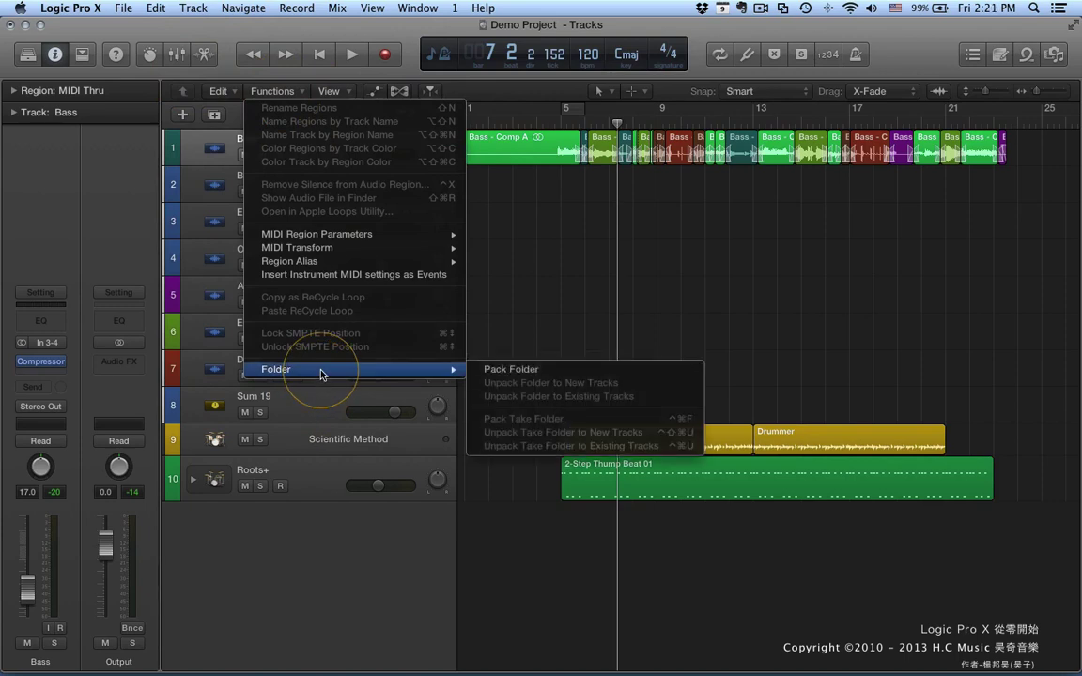
pyautogui.click(599, 257)
# - Select all the comp regions on track 1 and check which track stack and take folder commands are available for them
pyautogui.click(322, 148)
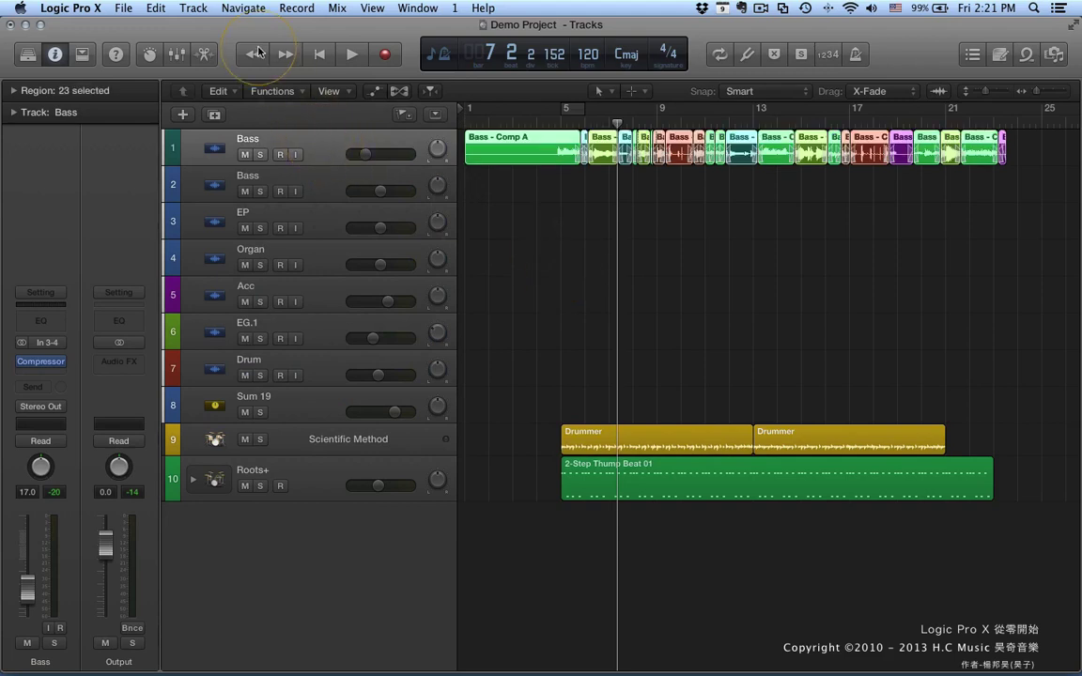
pyautogui.click(193, 8)
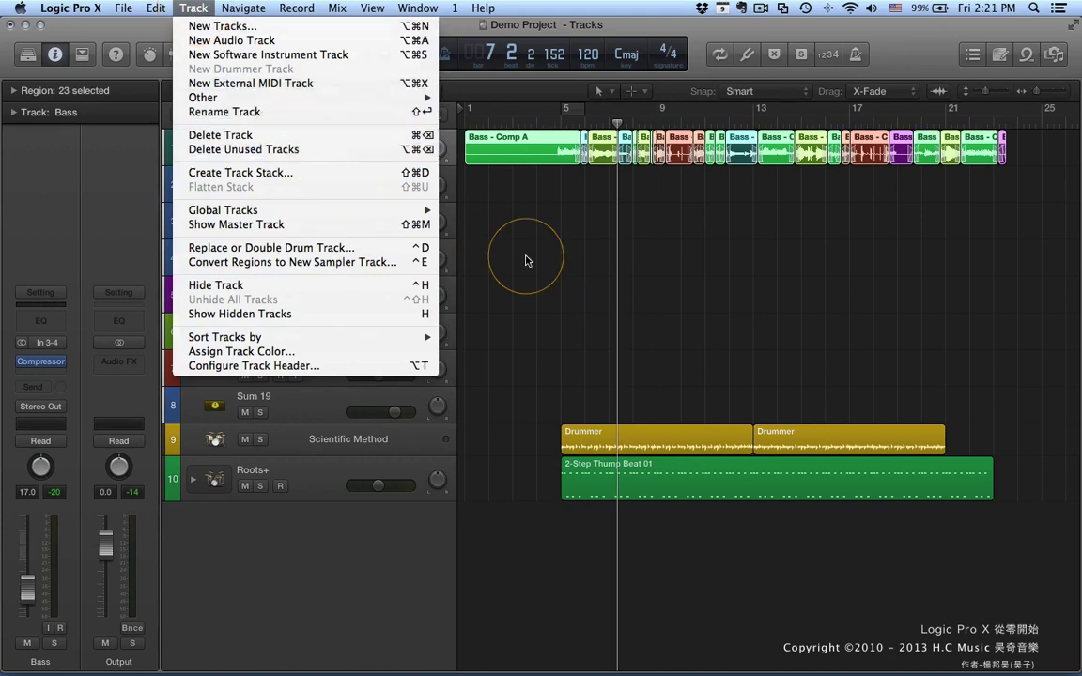
pyautogui.click(475, 232)
pyautogui.click(271, 91)
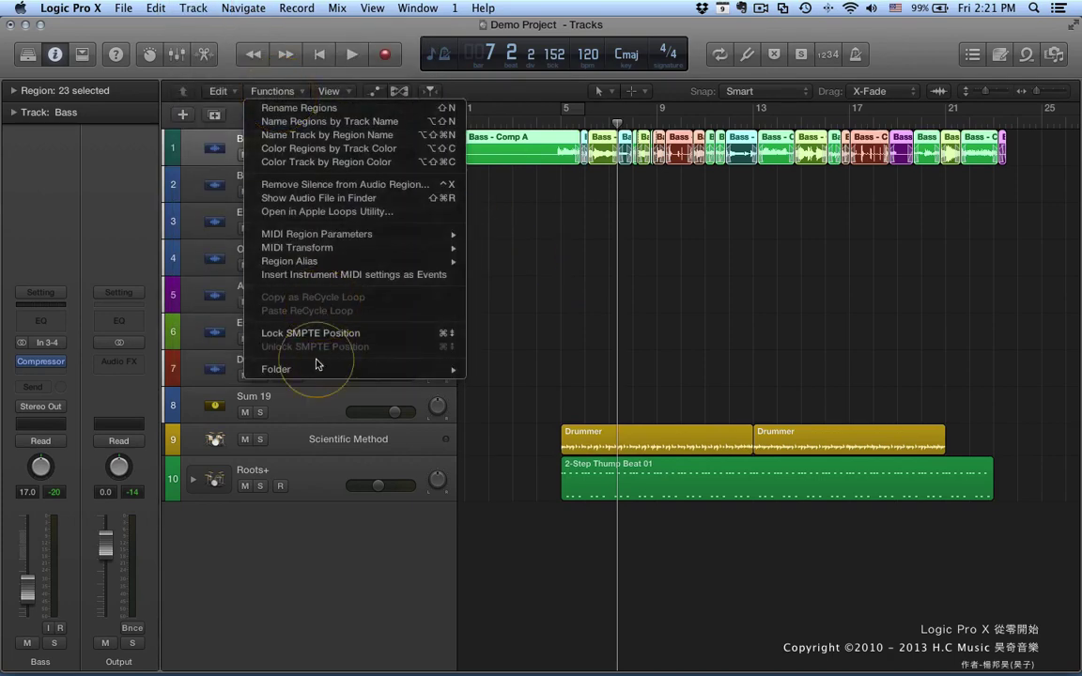
pyautogui.moveTo(327, 370)
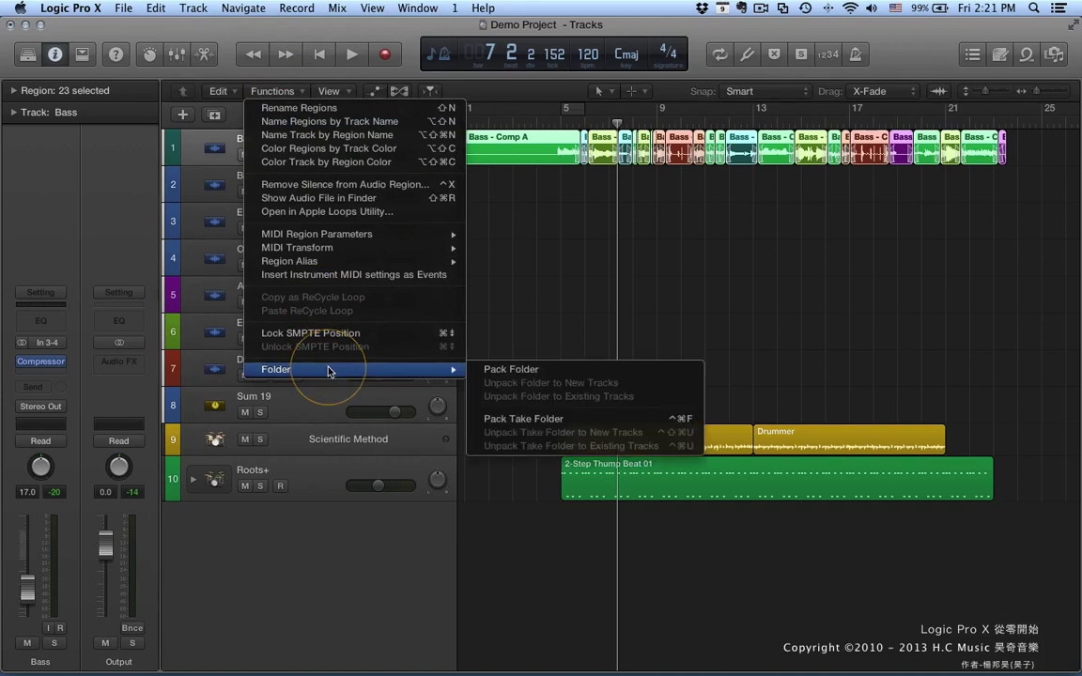
pyautogui.click(530, 282)
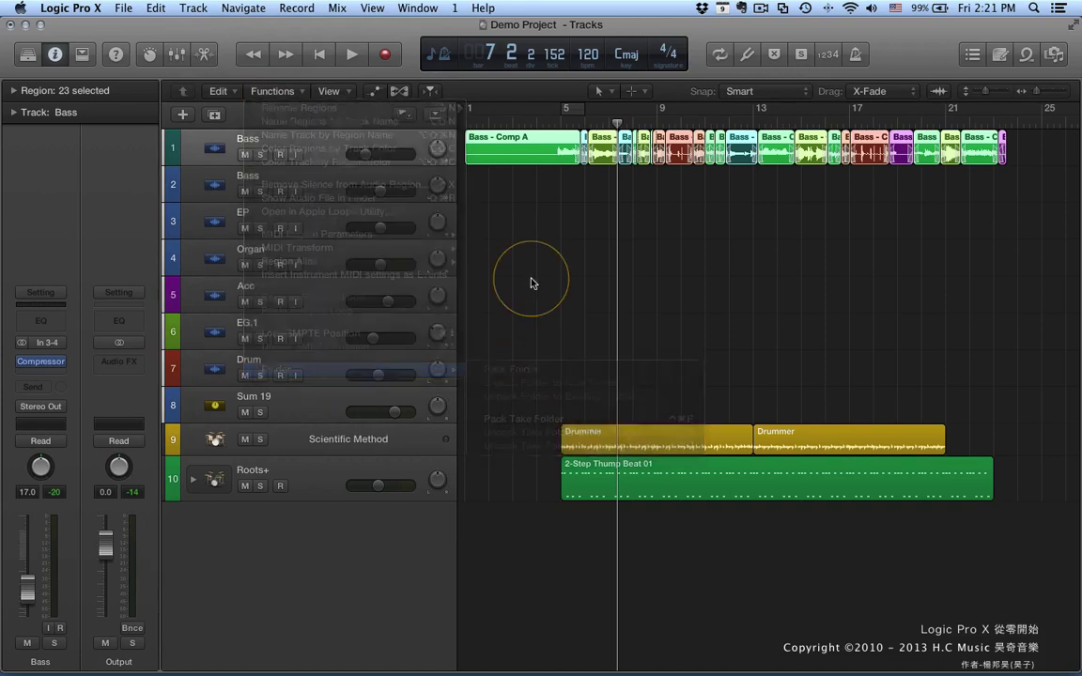